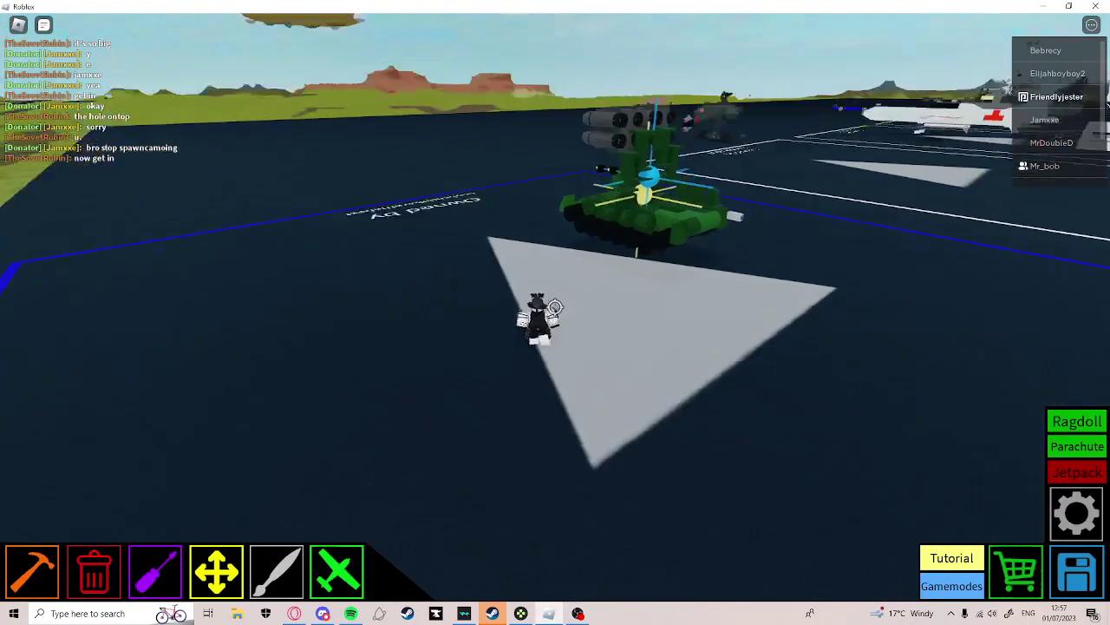
Walk to the empty pad beside the green tank and equip the hammer to show the block catalogue.
key("w")
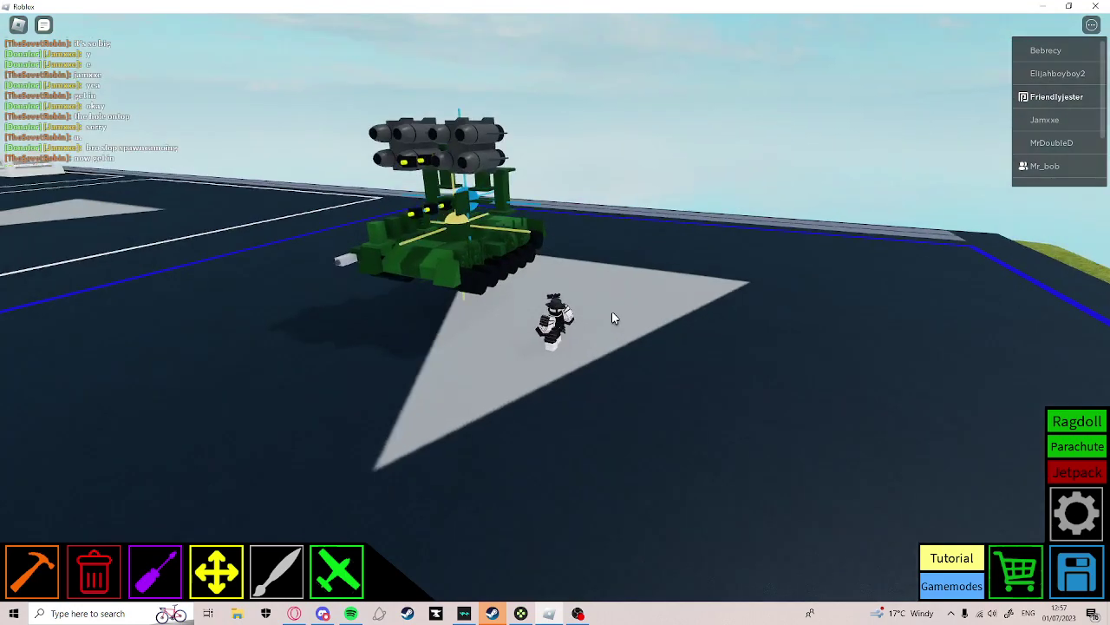
key("1")
key("s")
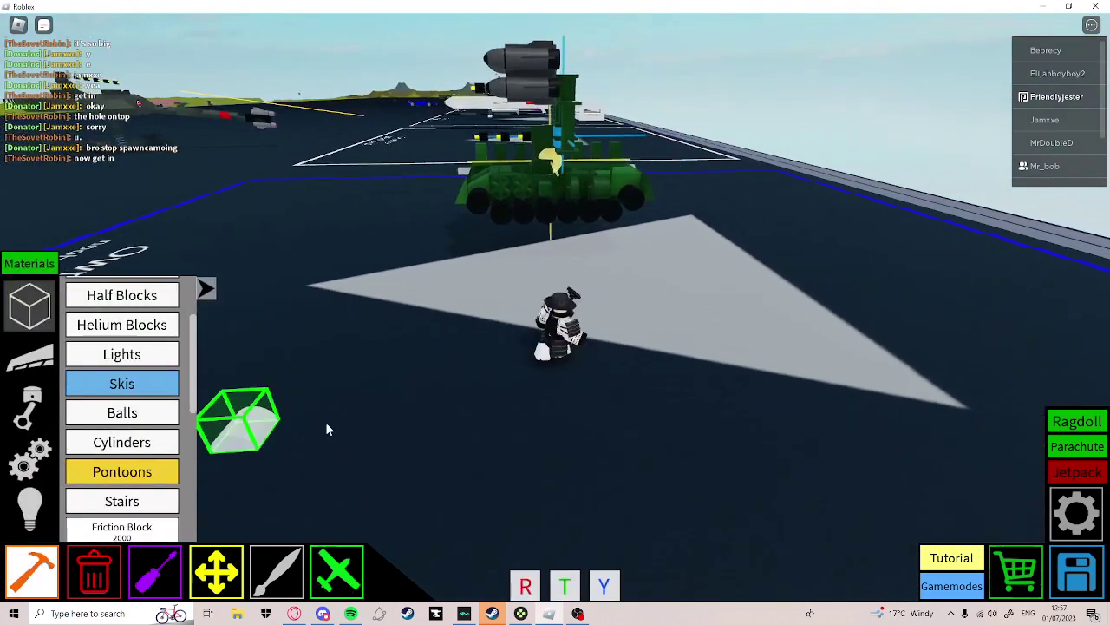
Lay the first row of white cylinders on the pad, removing a misplaced one.
left_click(121, 442)
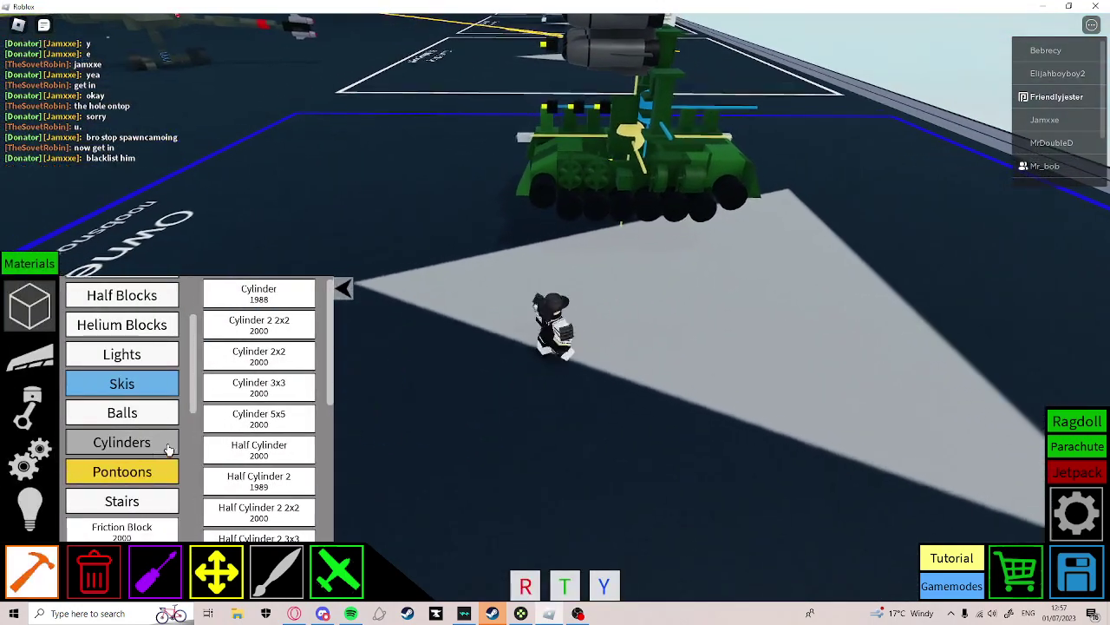
key("w")
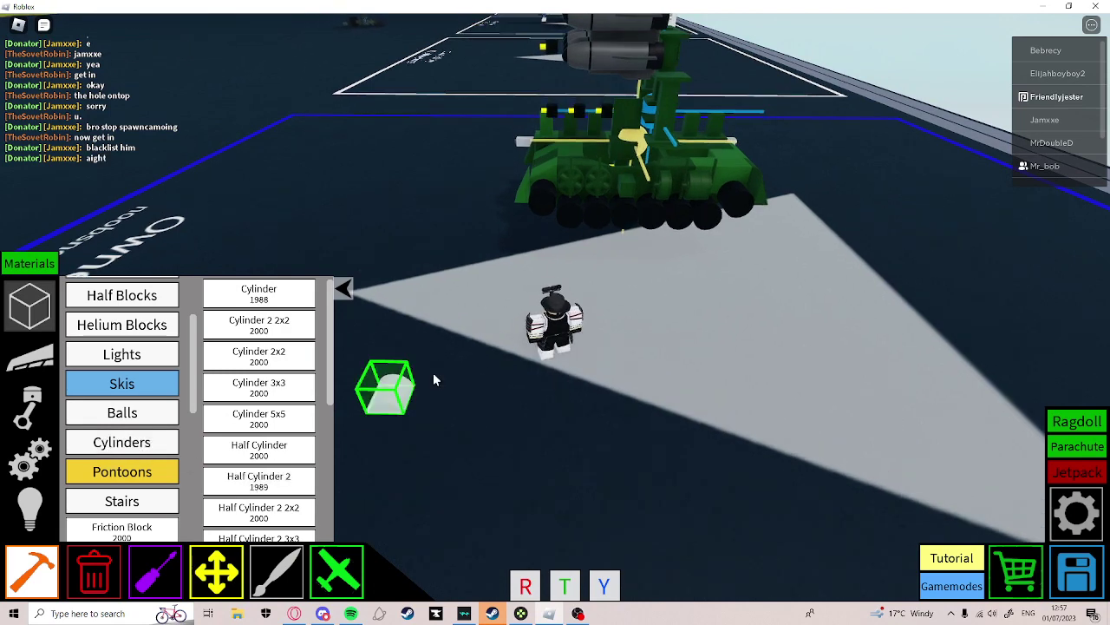
left_click(506, 361)
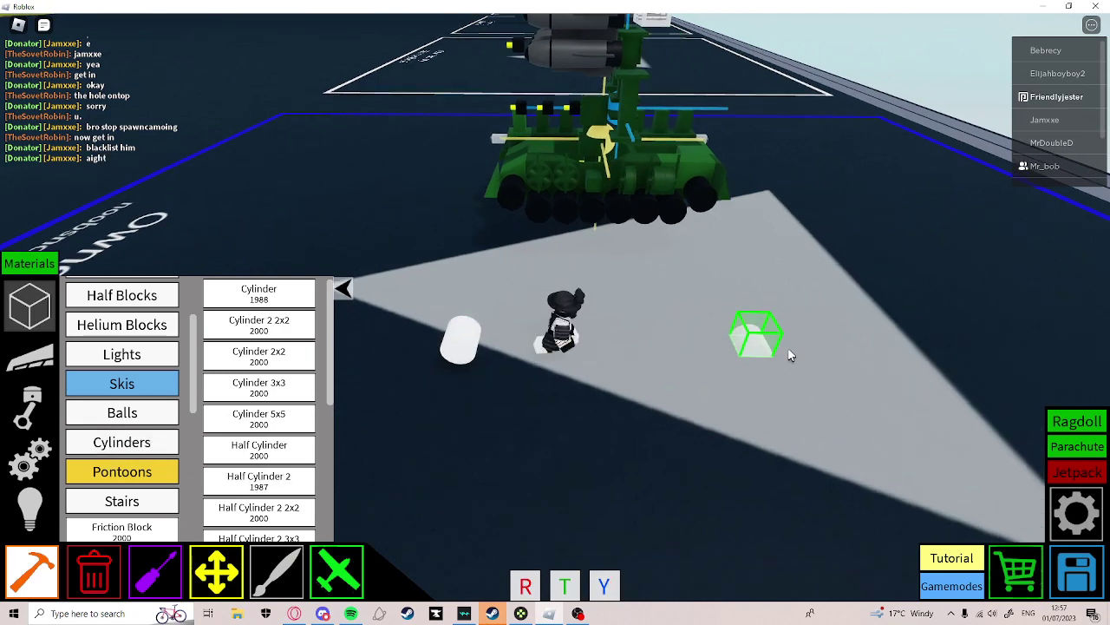
key("w")
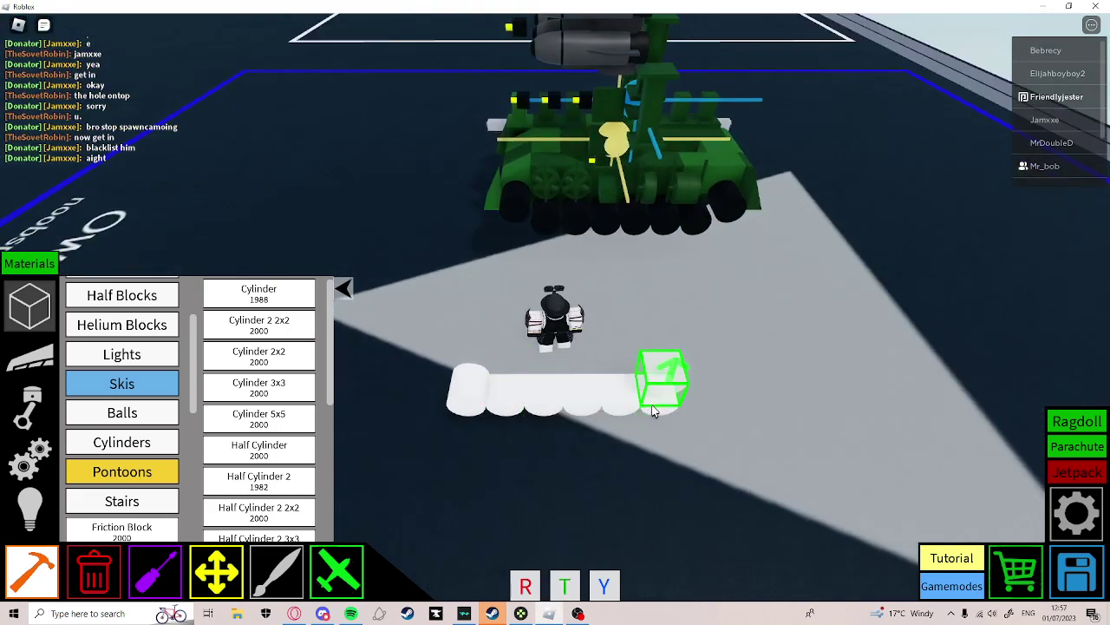
left_click(651, 401)
key("2")
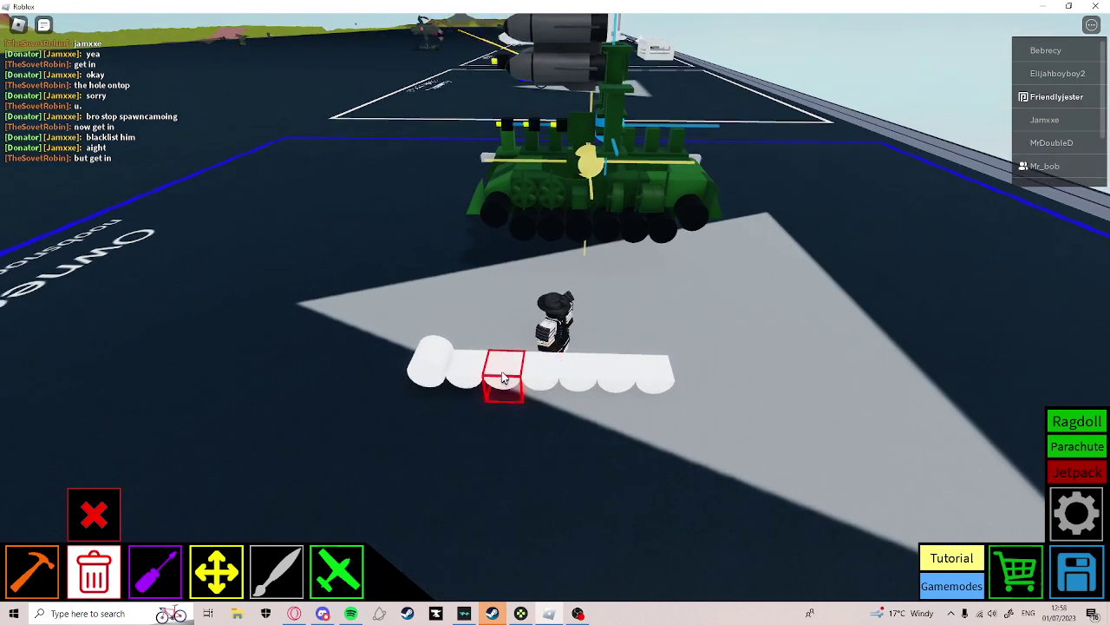
key("1")
left_click(679, 396)
key("2")
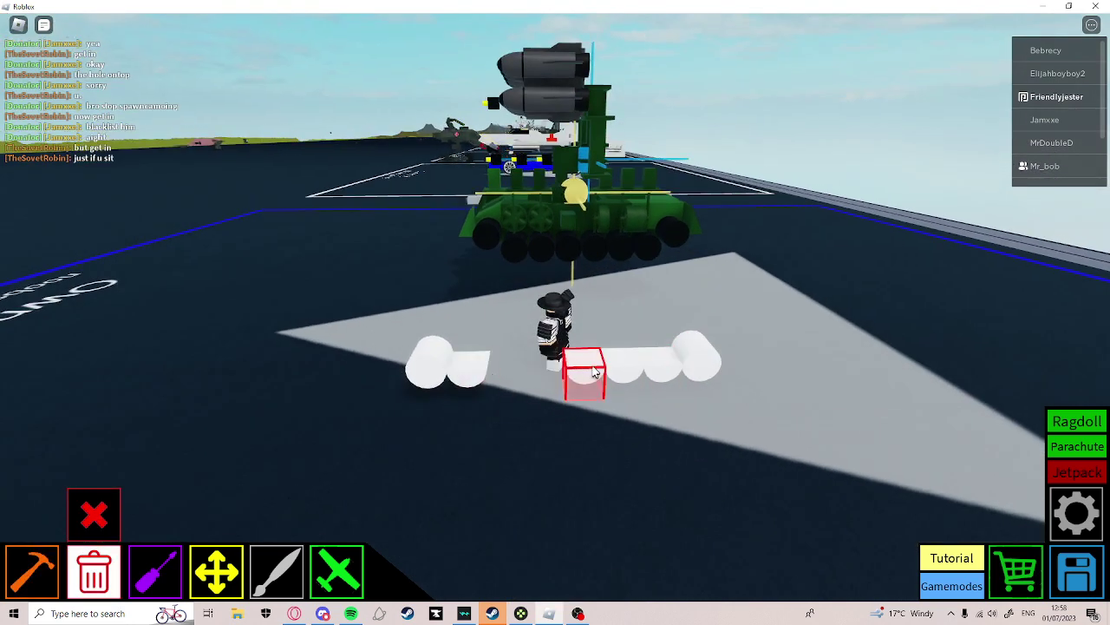
key("1")
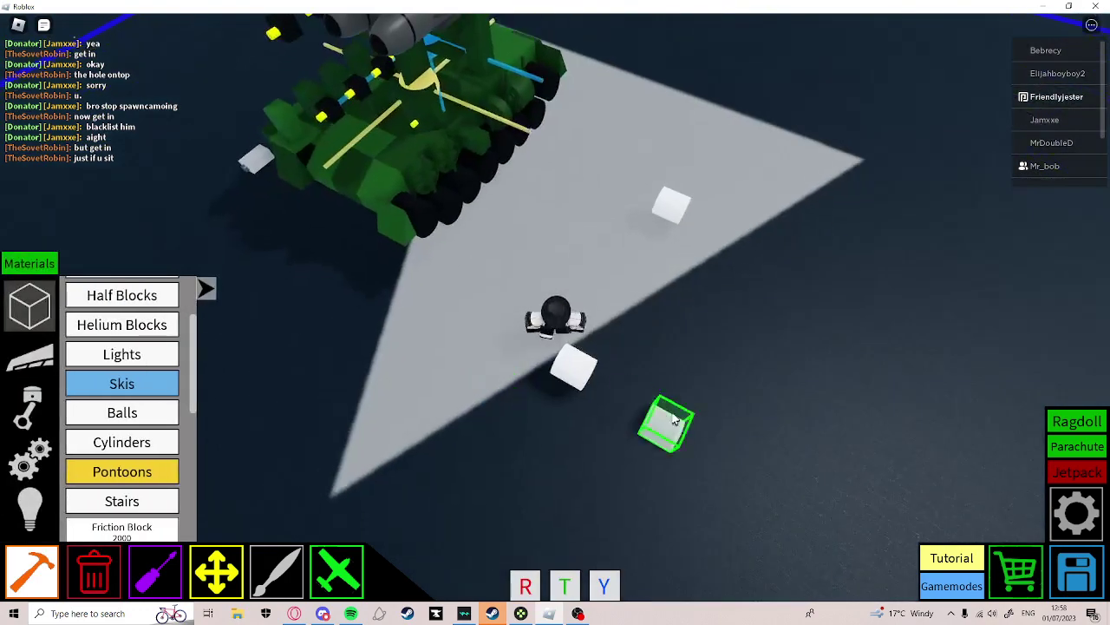
left_click(717, 444)
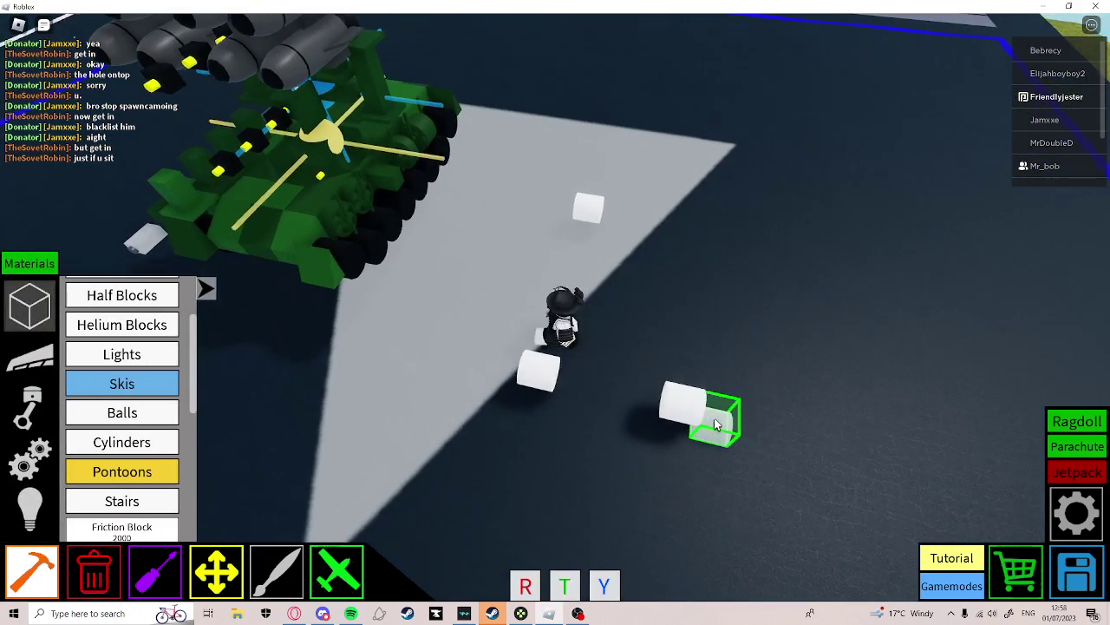
left_click(629, 224)
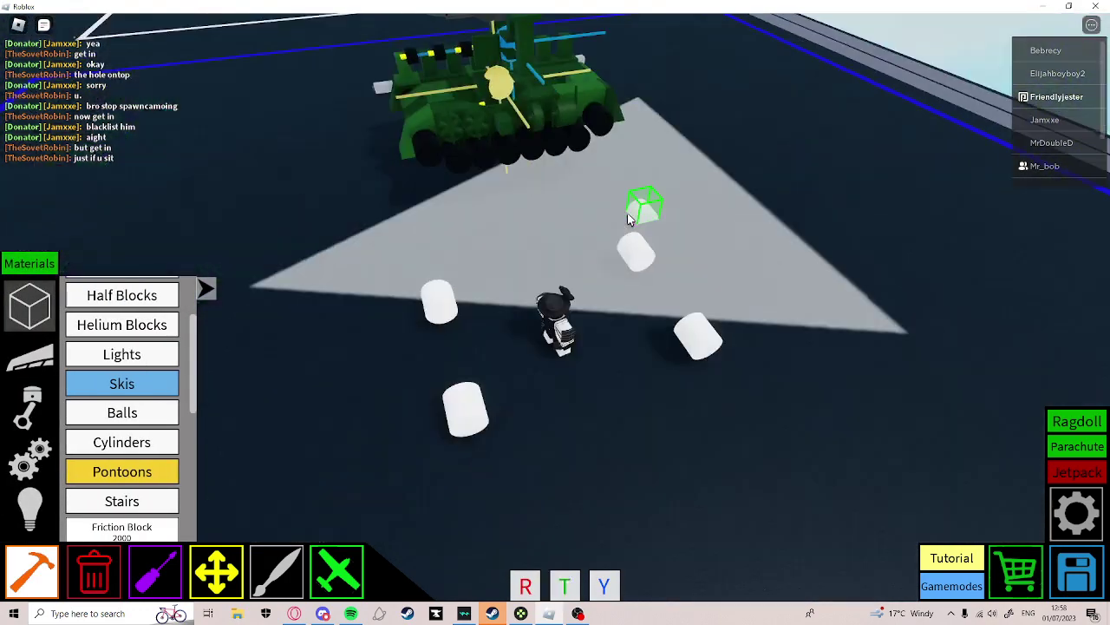
Start and extend a second parallel row of white cylinders.
left_click(121, 442)
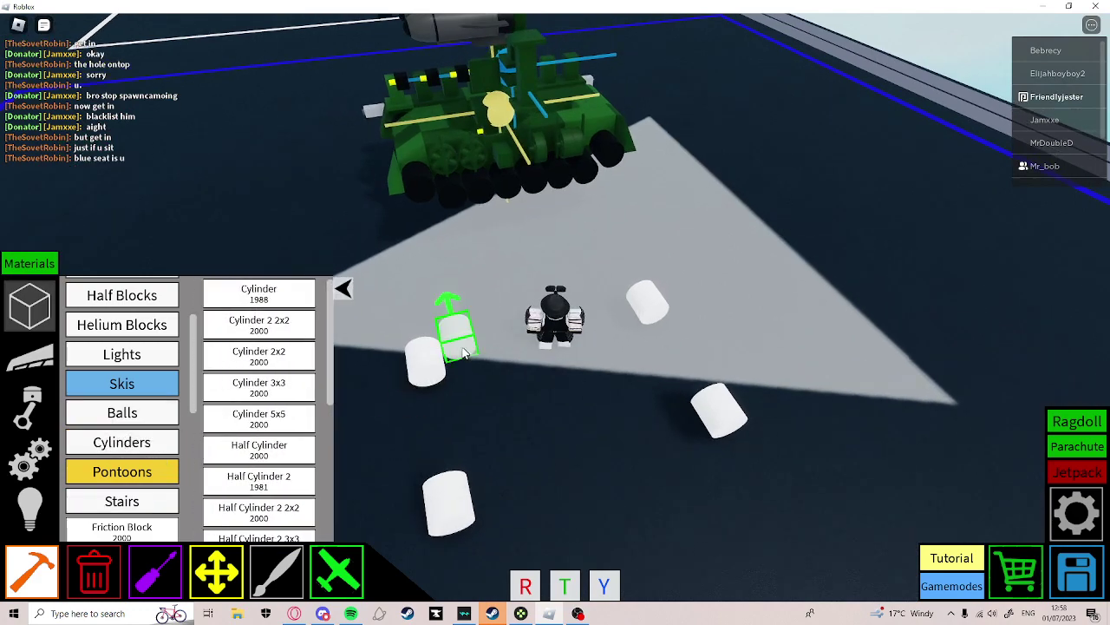
left_click(539, 353)
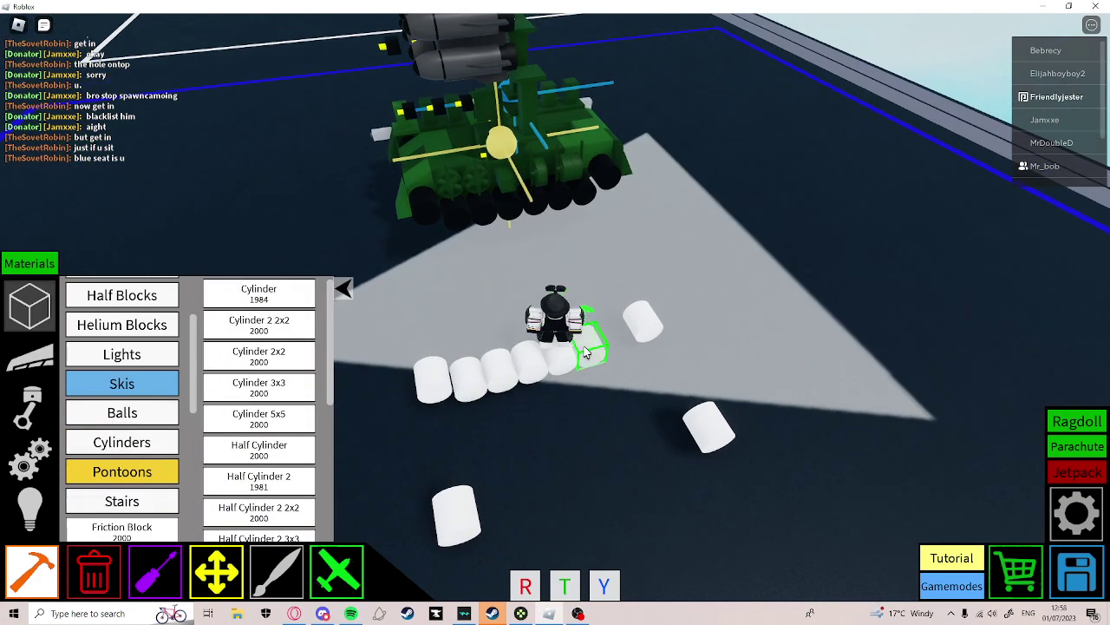
left_click(585, 353)
left_click(633, 372)
key("2")
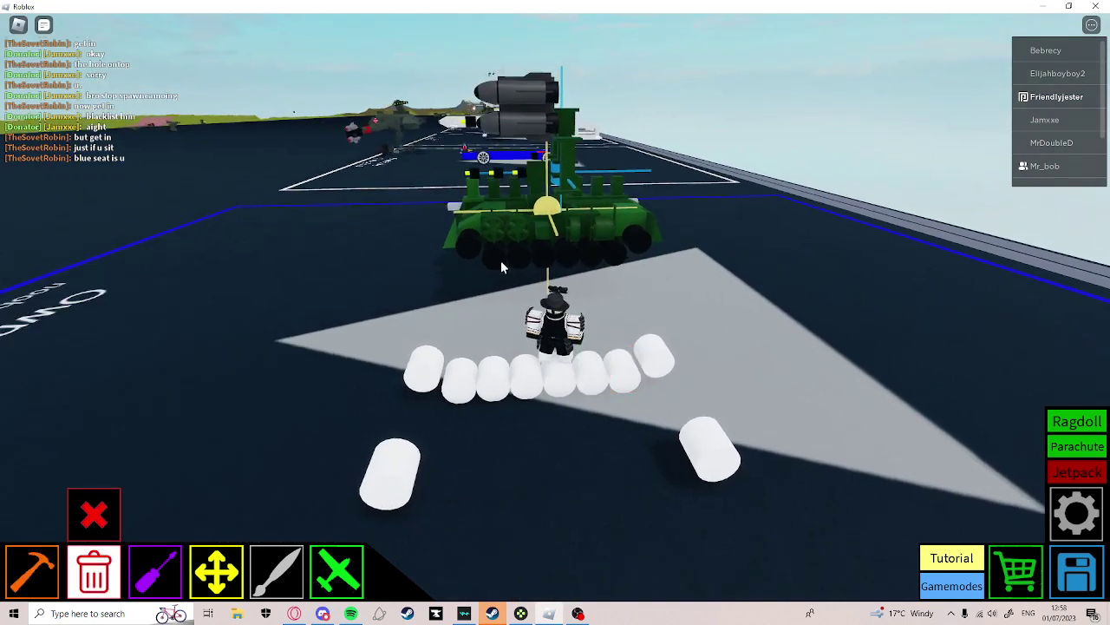
key("1")
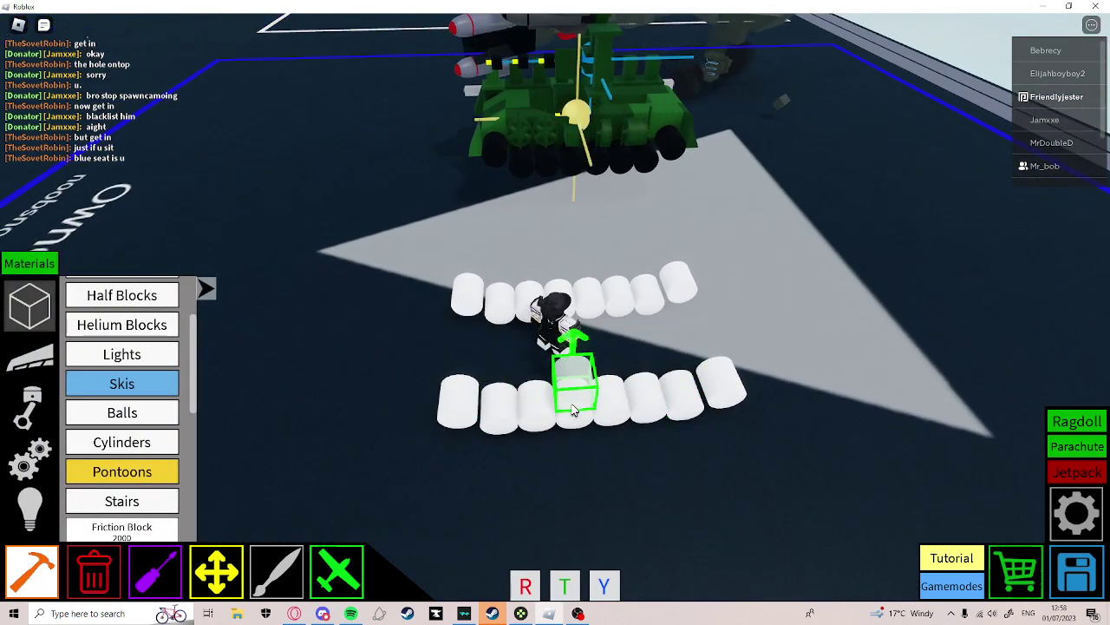
key("1")
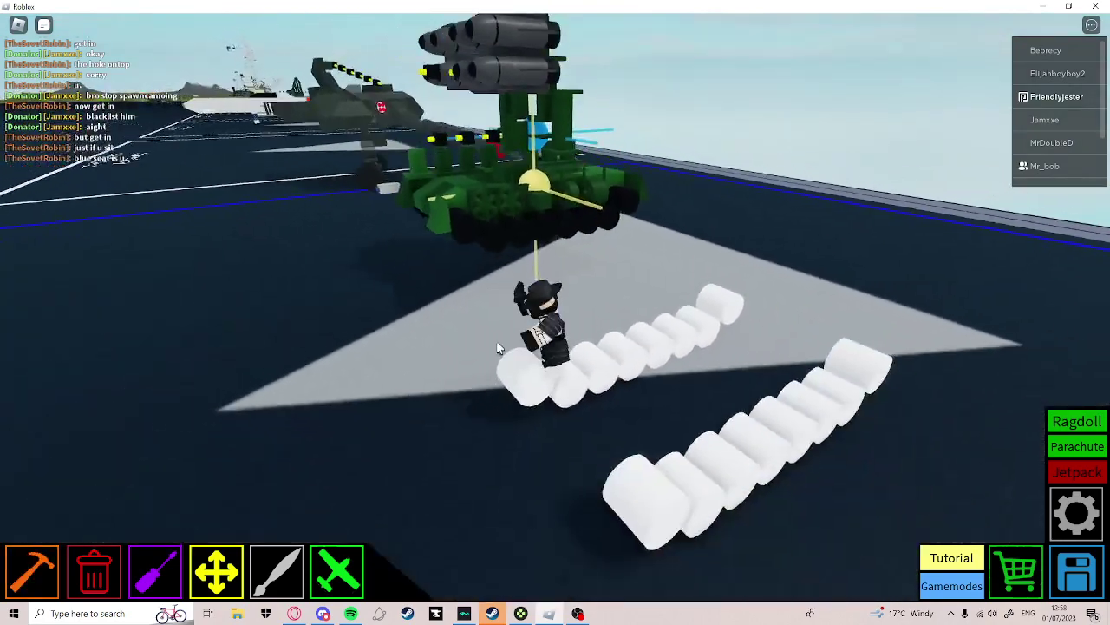
key("1")
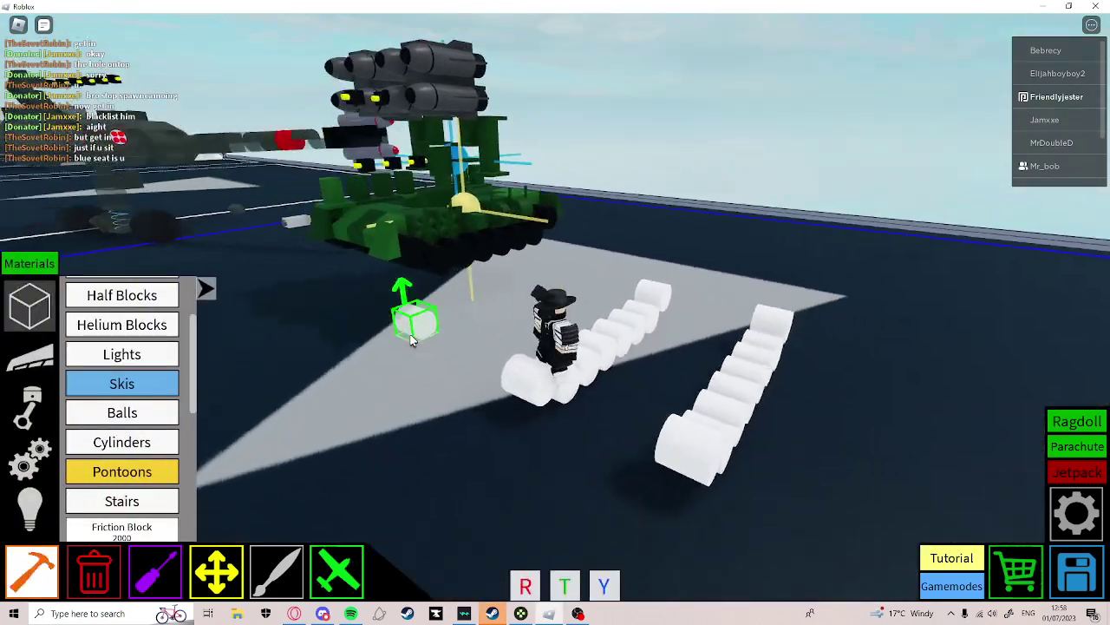
Choose Small propeller Engine from Propellers and place engines along the cylinder rows.
scroll(108, 413, "down", 5)
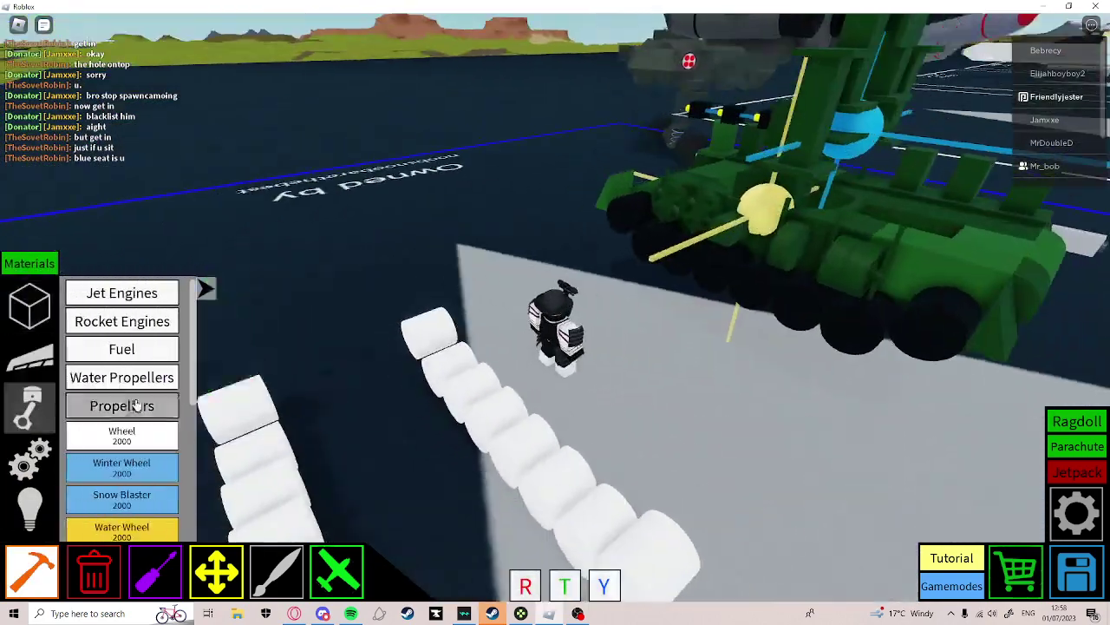
left_click(107, 413)
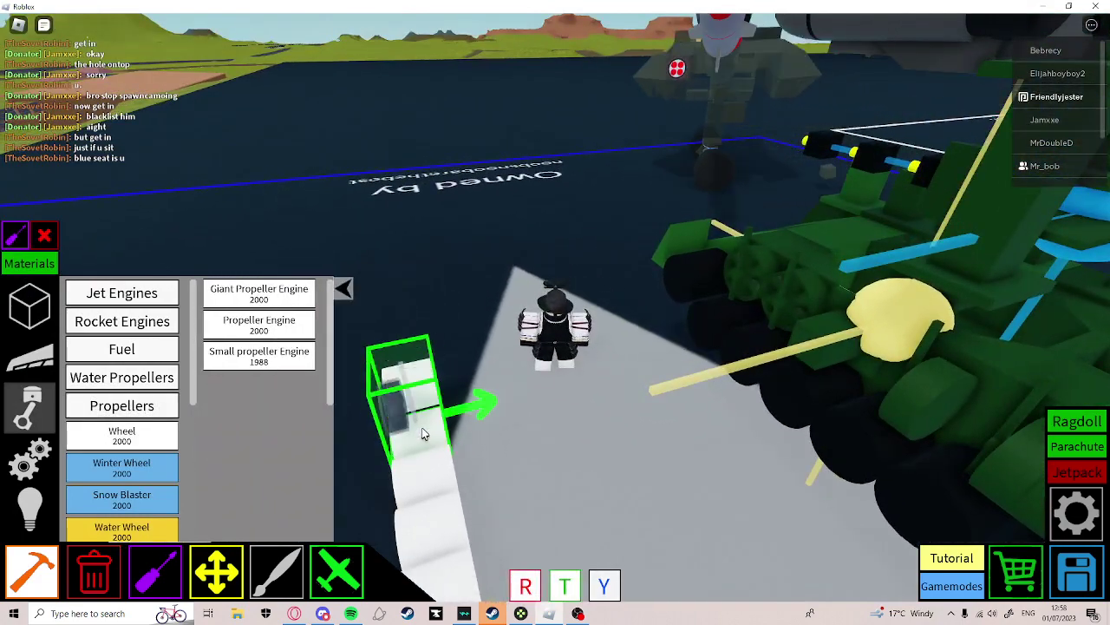
left_click(421, 426)
left_click(433, 408)
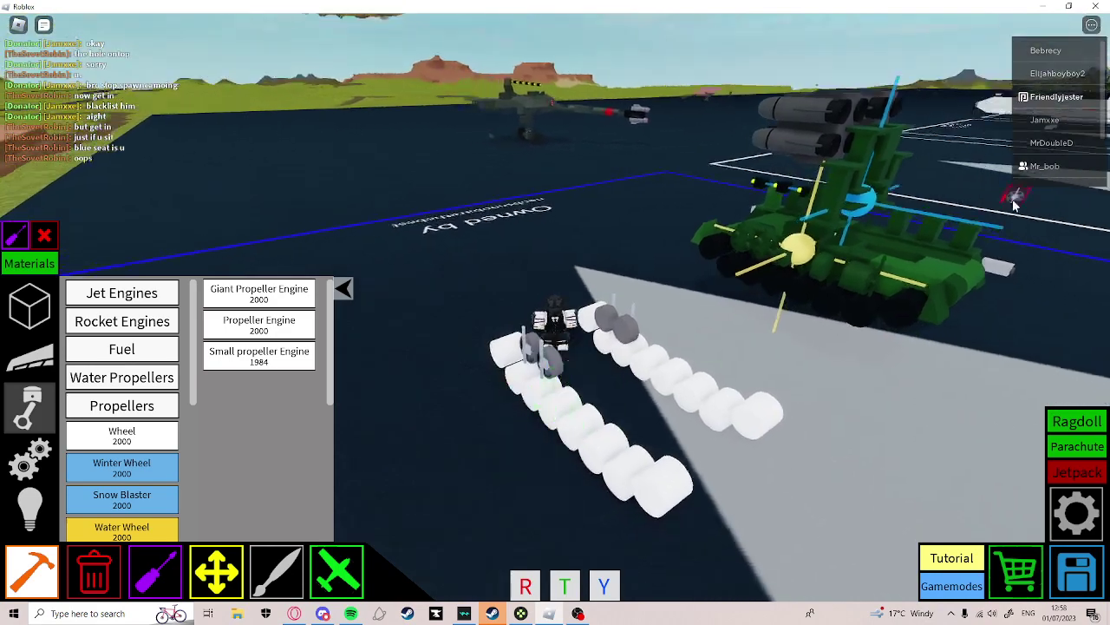
key("3")
key("w")
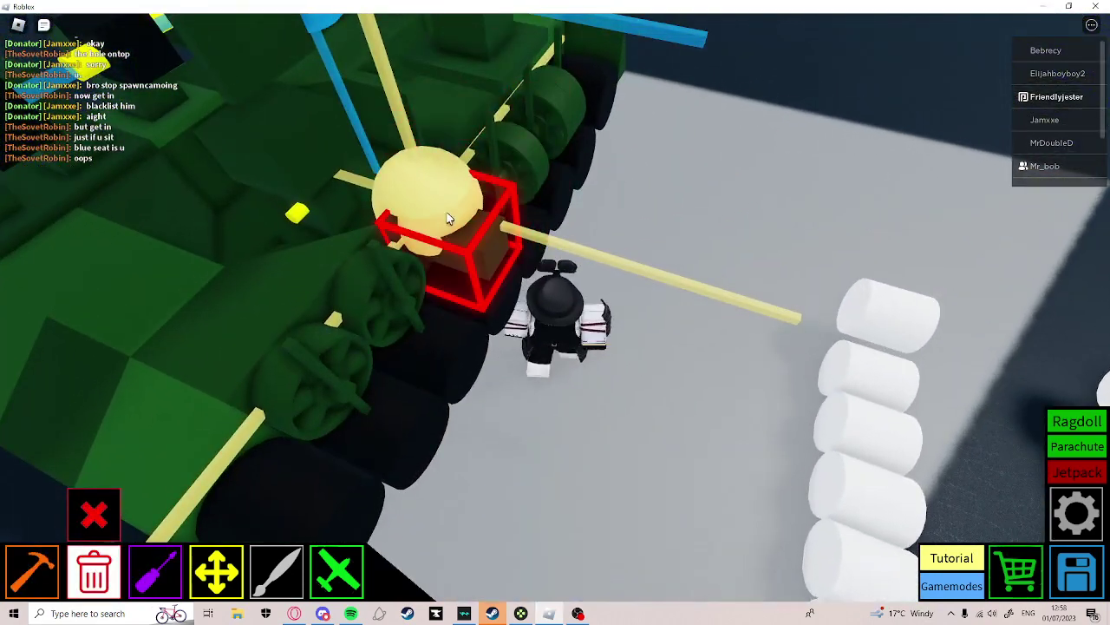
left_click(446, 218)
scroll(499, 222, "down", 5)
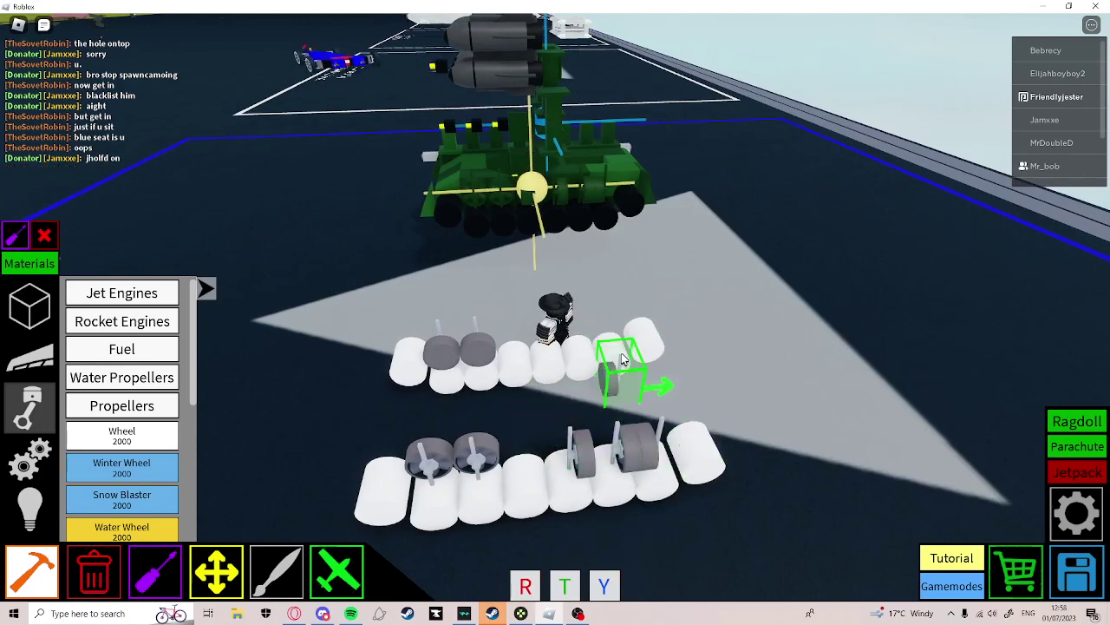
Give one small propeller engine On/Off Only Mode with Increase Power bound to A.
key("2")
key("1")
key("s")
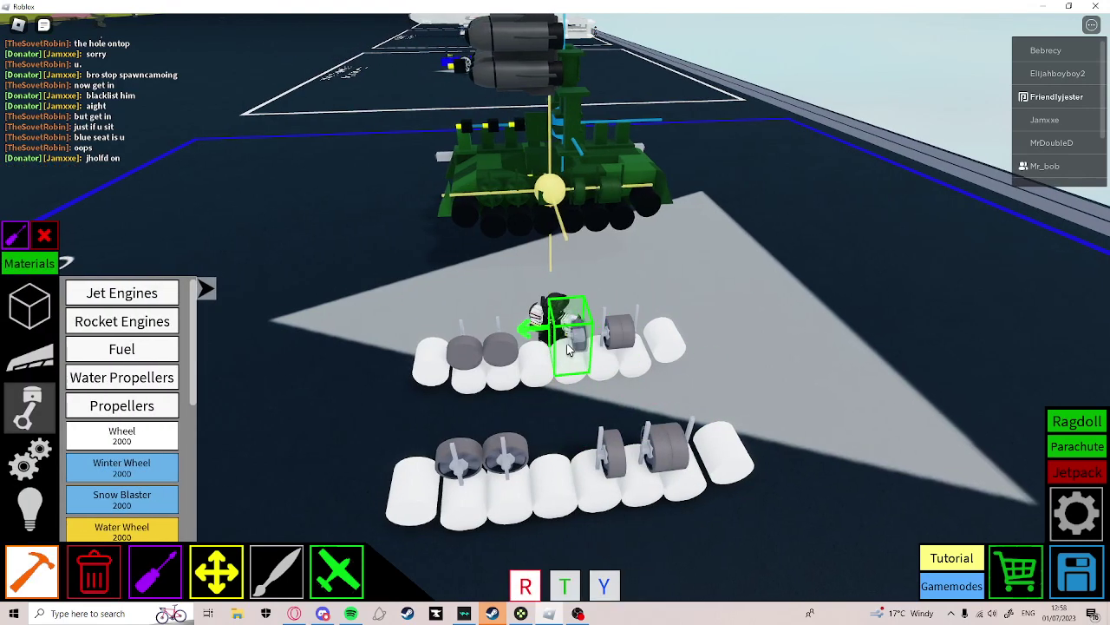
key("3")
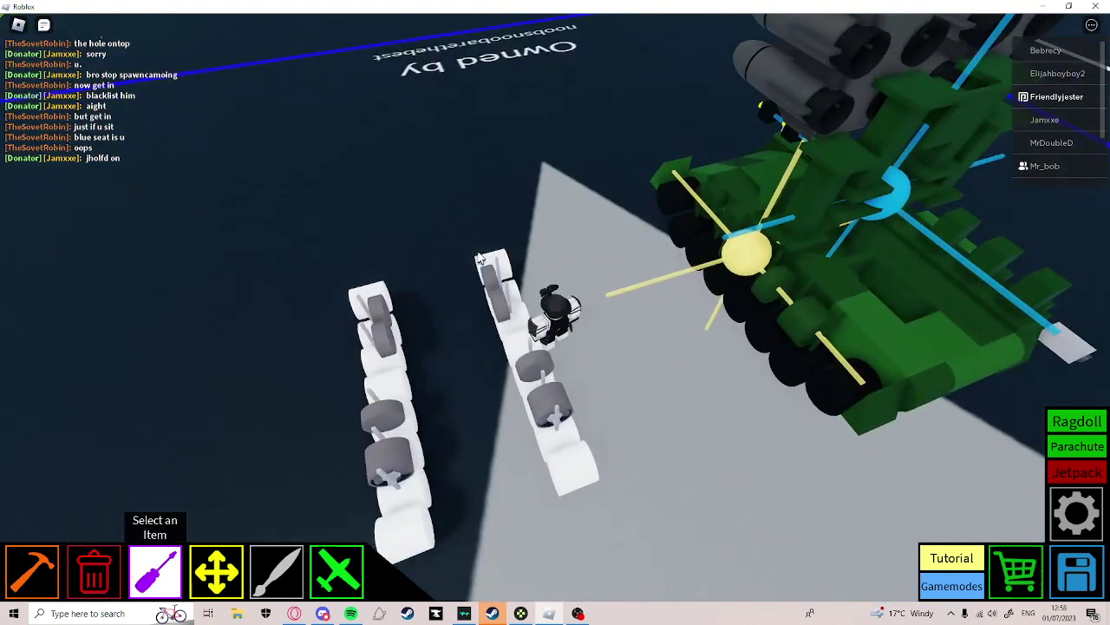
scroll(578, 277, "up", 5)
left_click(416, 241)
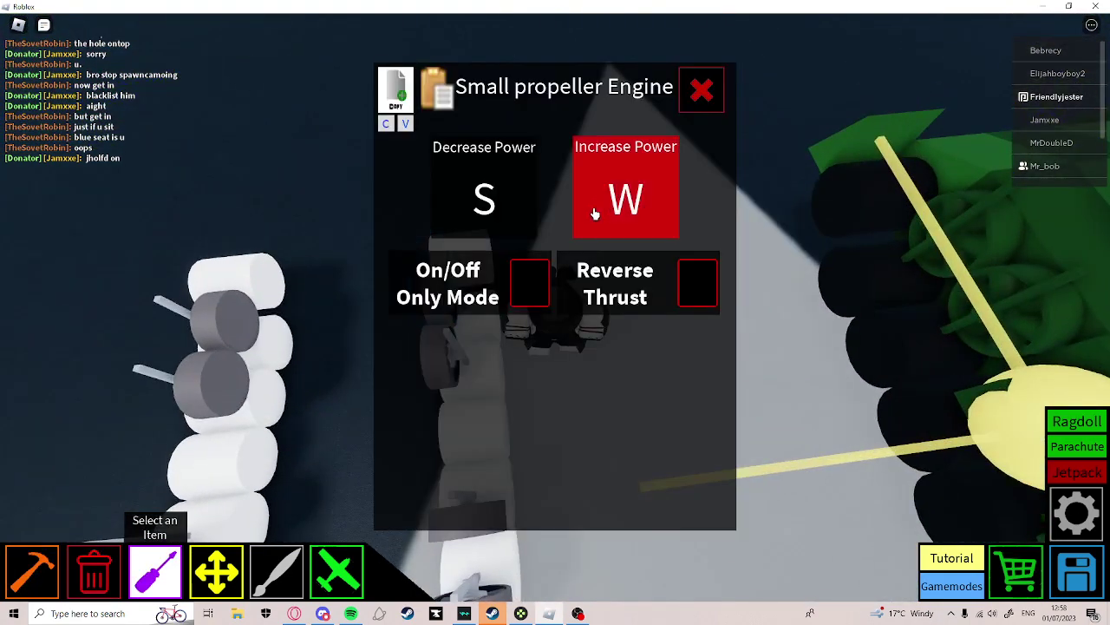
key("d")
left_click(547, 285)
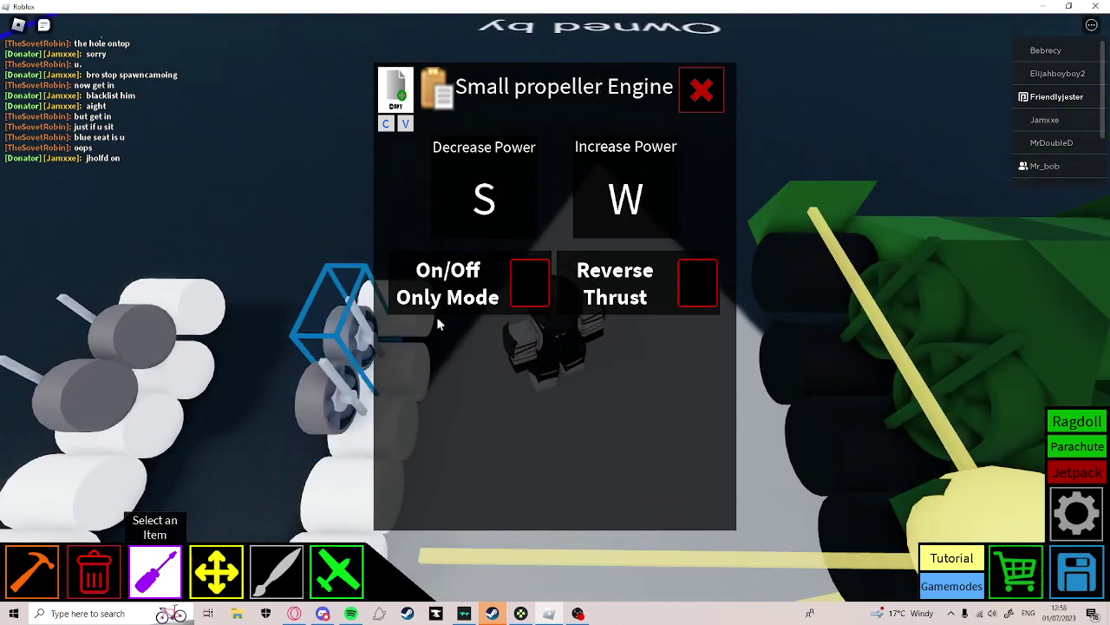
left_click(598, 223)
key("a")
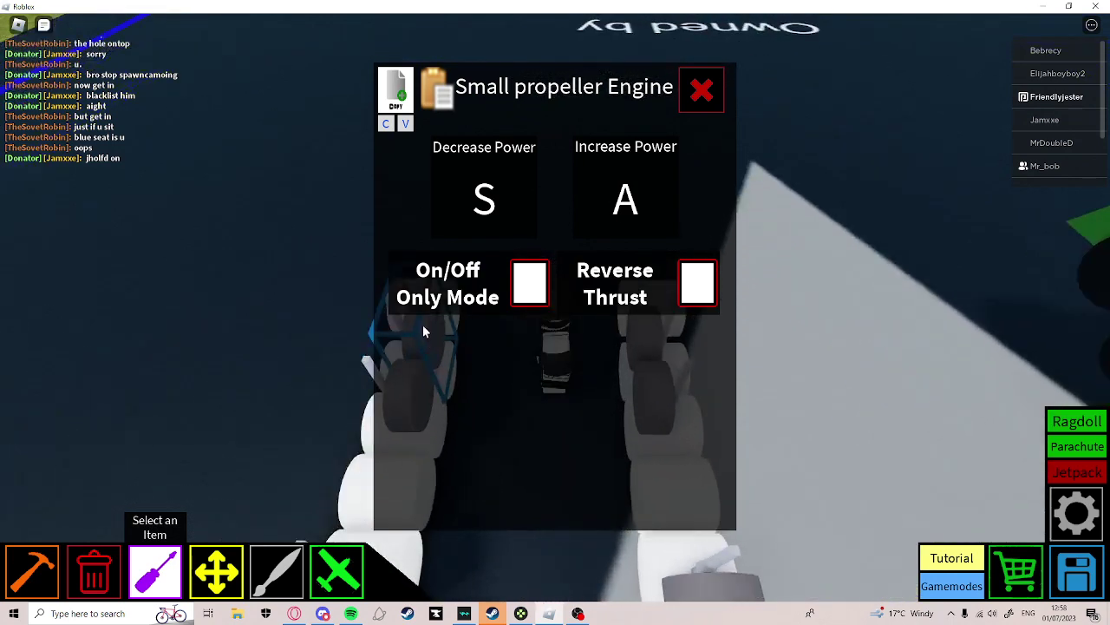
Set another engine to On/Off Only Mode with Increase Power on D, and check a third.
left_click(421, 343)
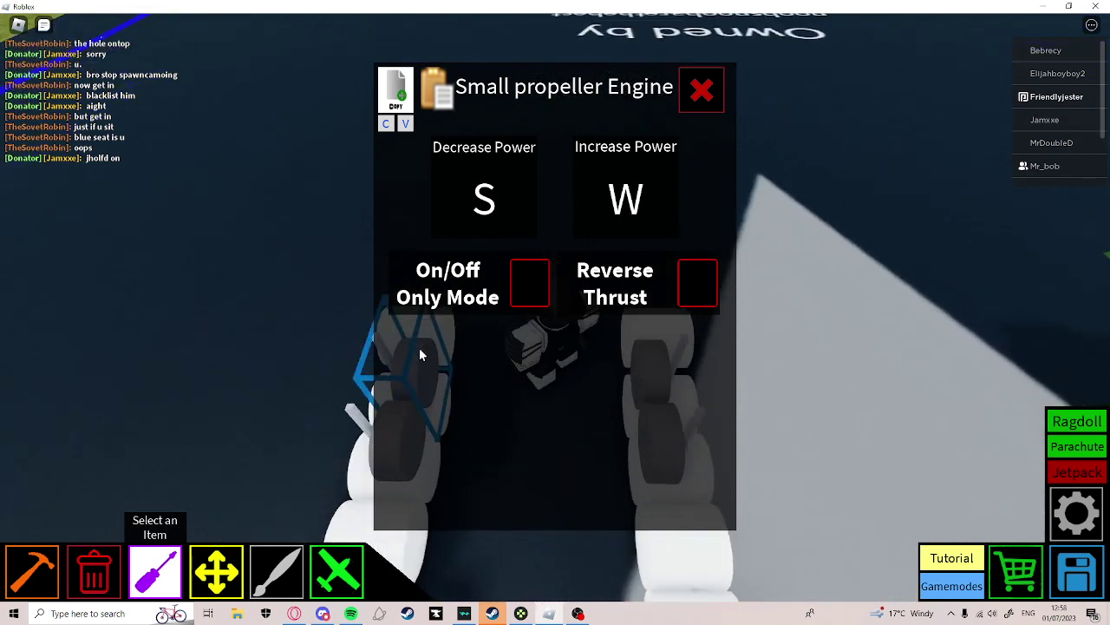
key("a")
left_click(531, 286)
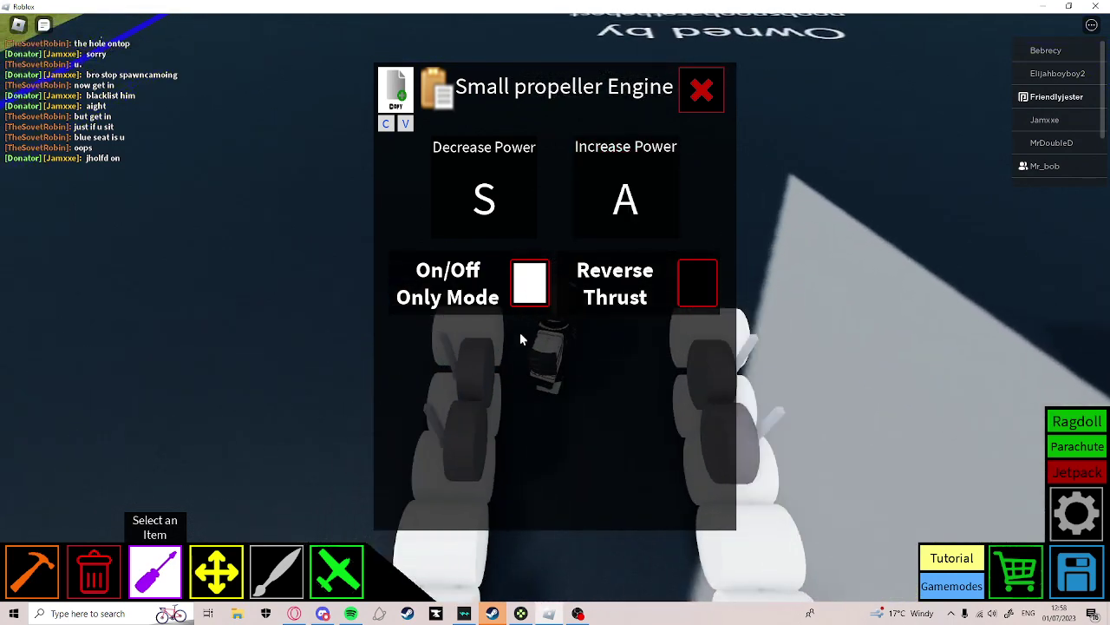
left_click(649, 176)
key("d")
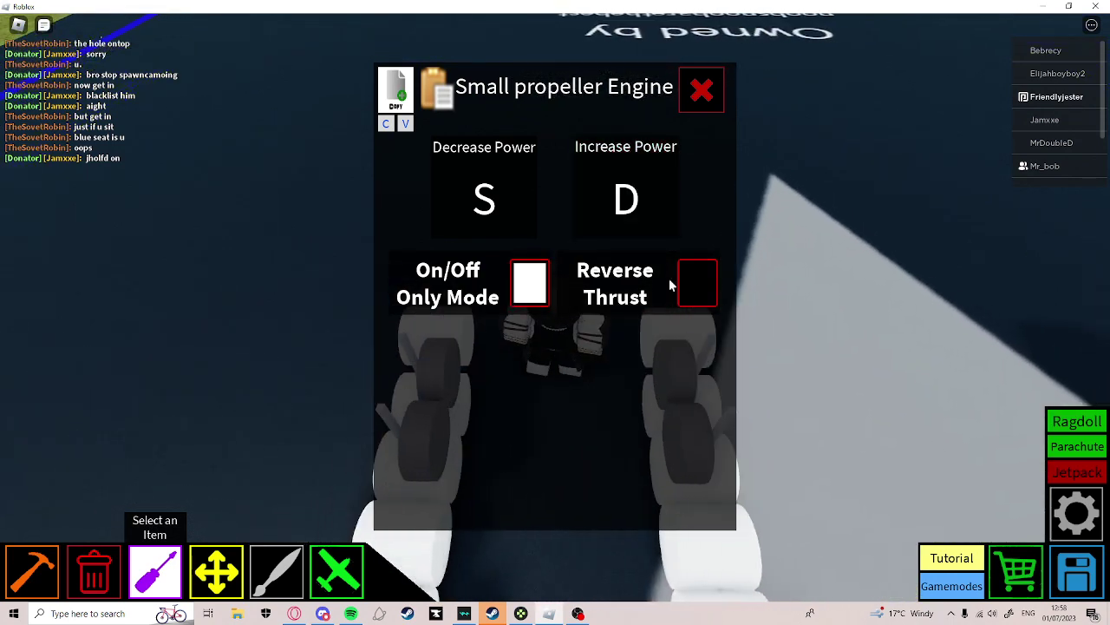
left_click(684, 286)
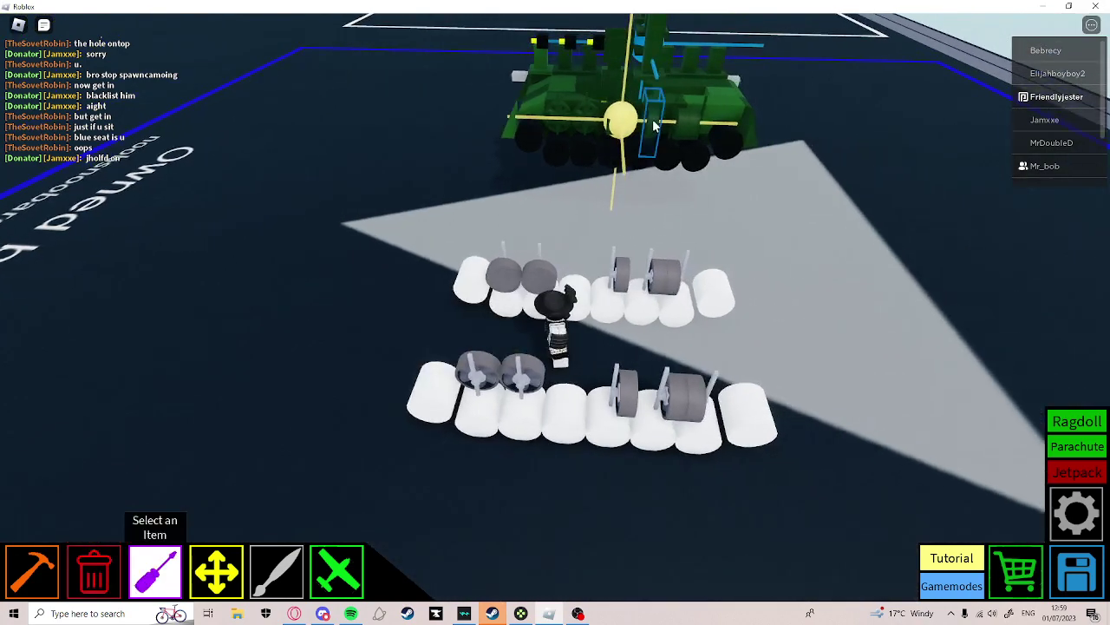
left_click(819, 228)
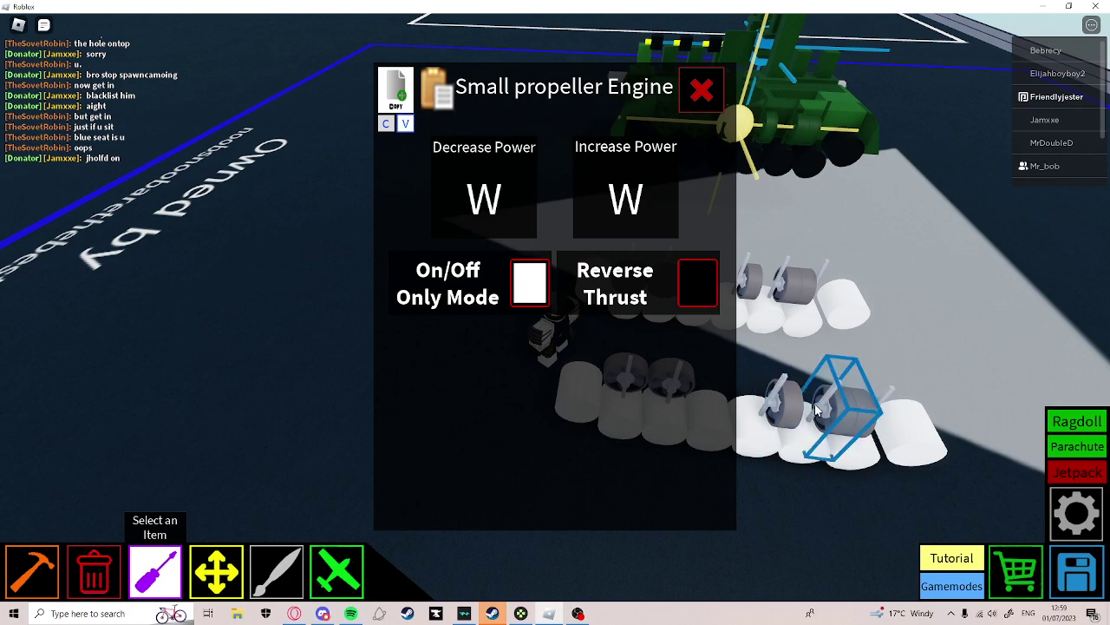
left_click(785, 277)
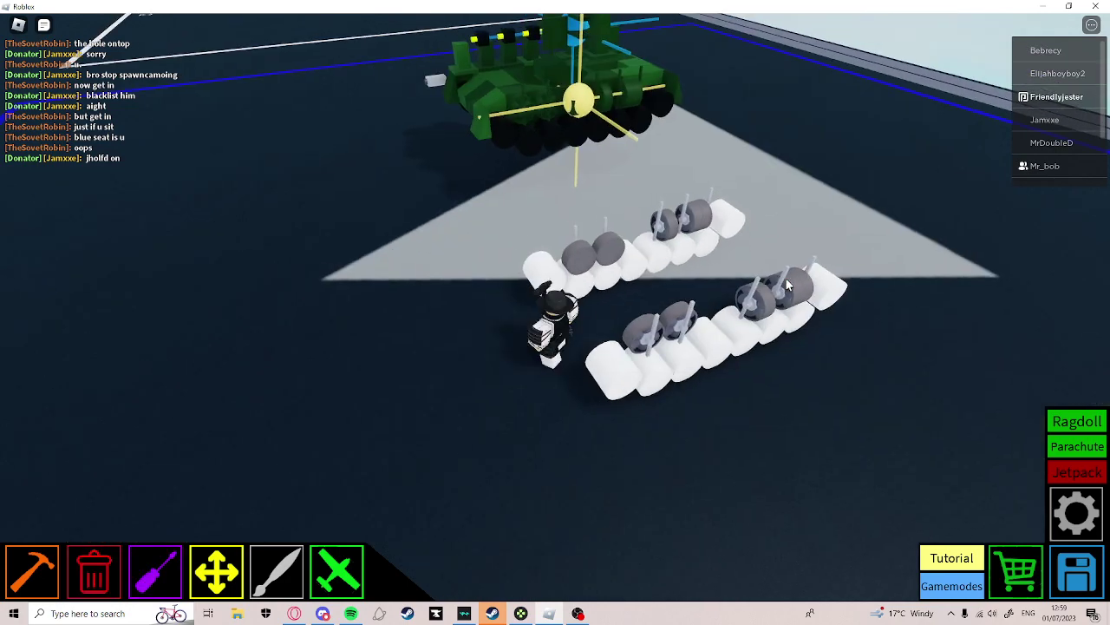
Bind an engine on the other track's power controls to S.
key("3")
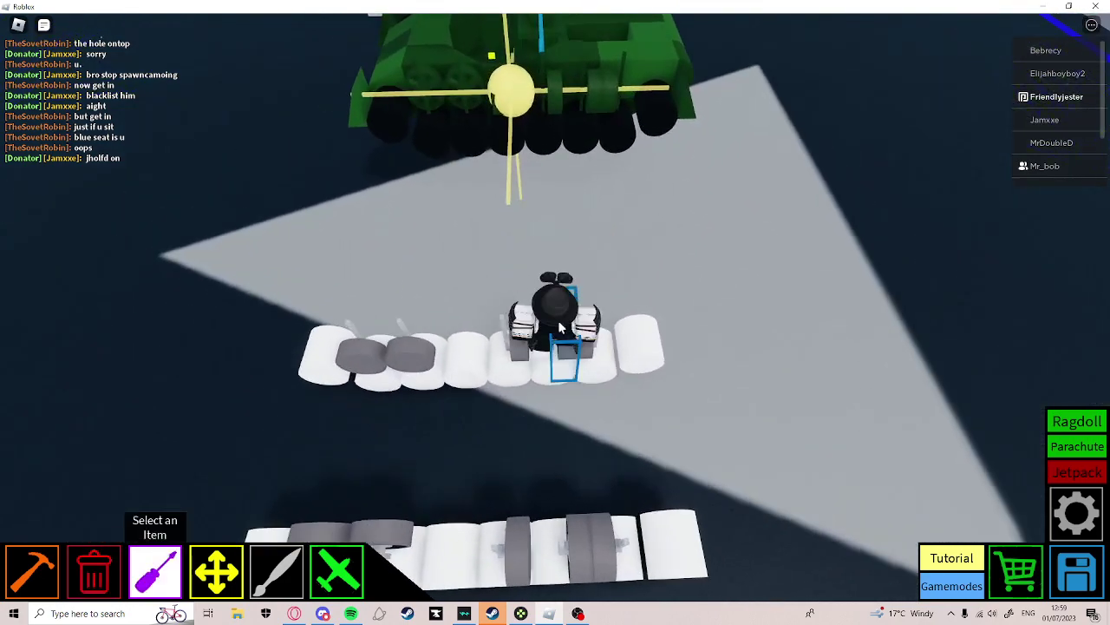
left_click(565, 357)
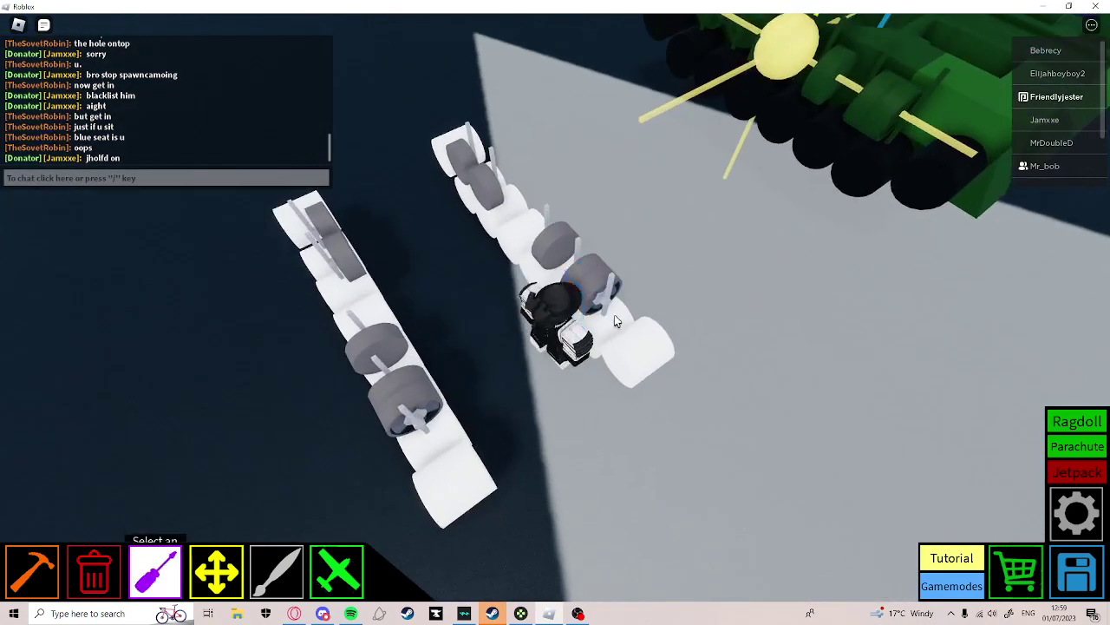
key("s")
left_click(906, 122)
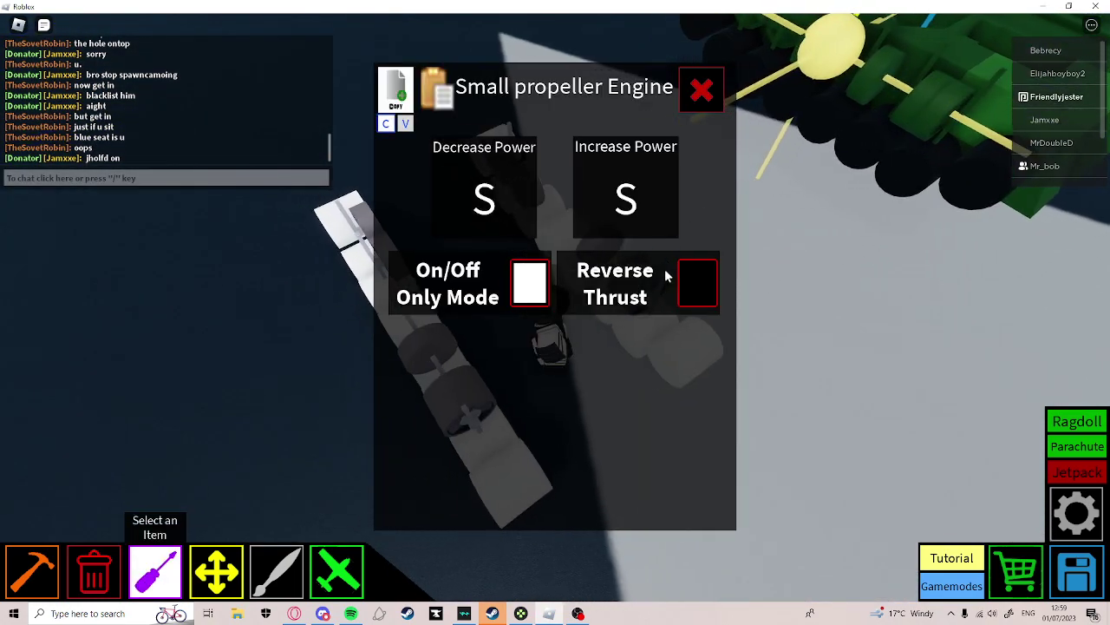
key("w")
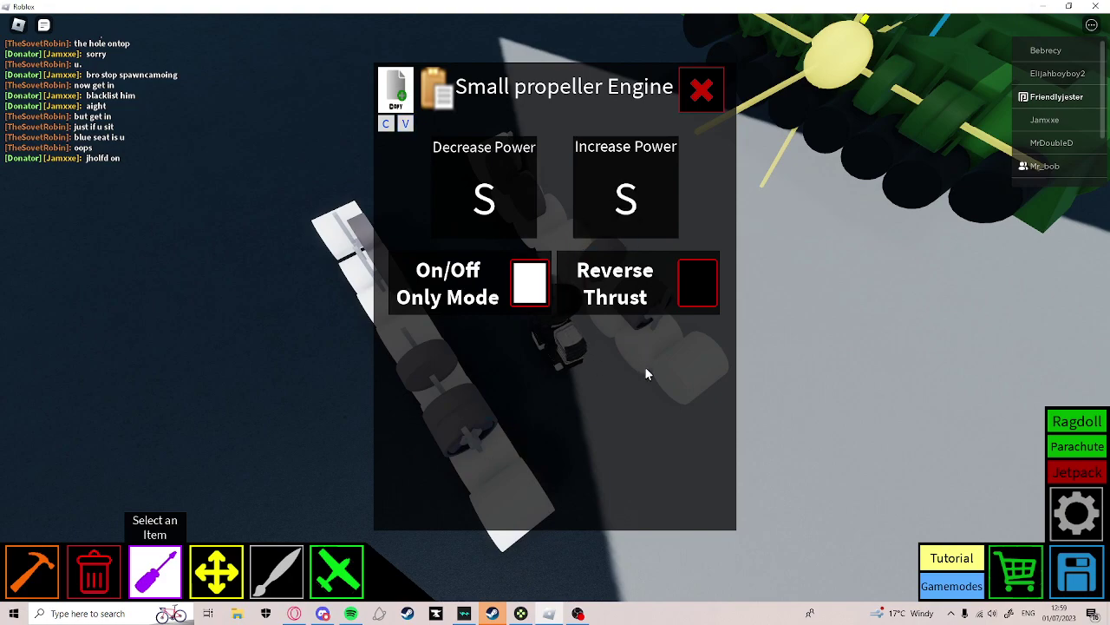
Select Half Blocks from the Blocks category to bridge the tracks into a frame.
key("2")
key("1")
key("a")
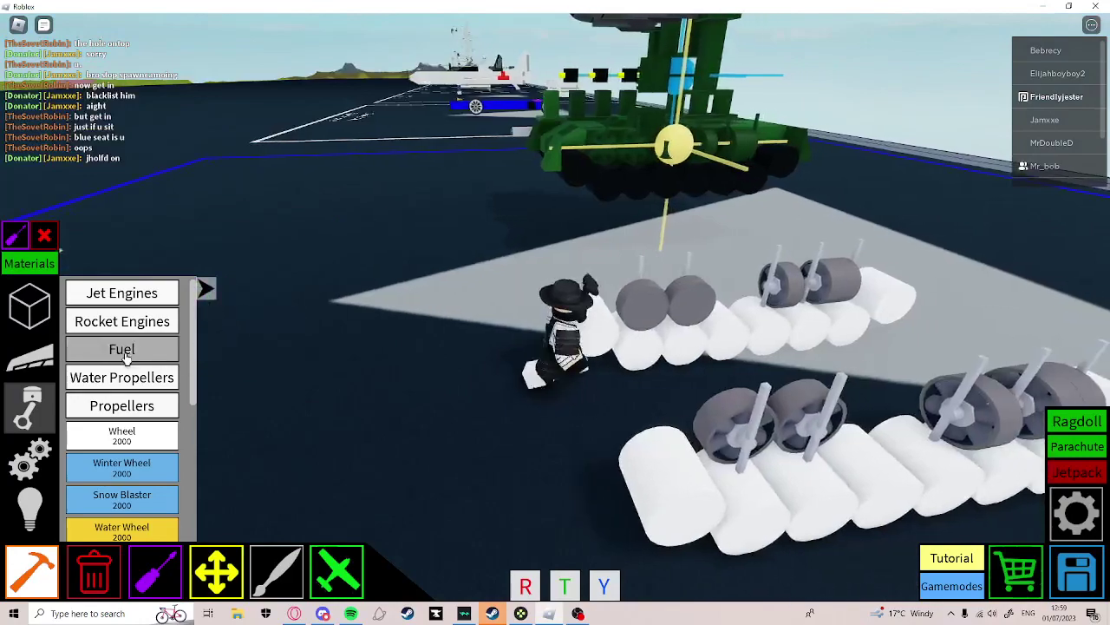
scroll(126, 356, "up", 5)
left_click(136, 324)
left_click(122, 294)
scroll(260, 393, "down", 3)
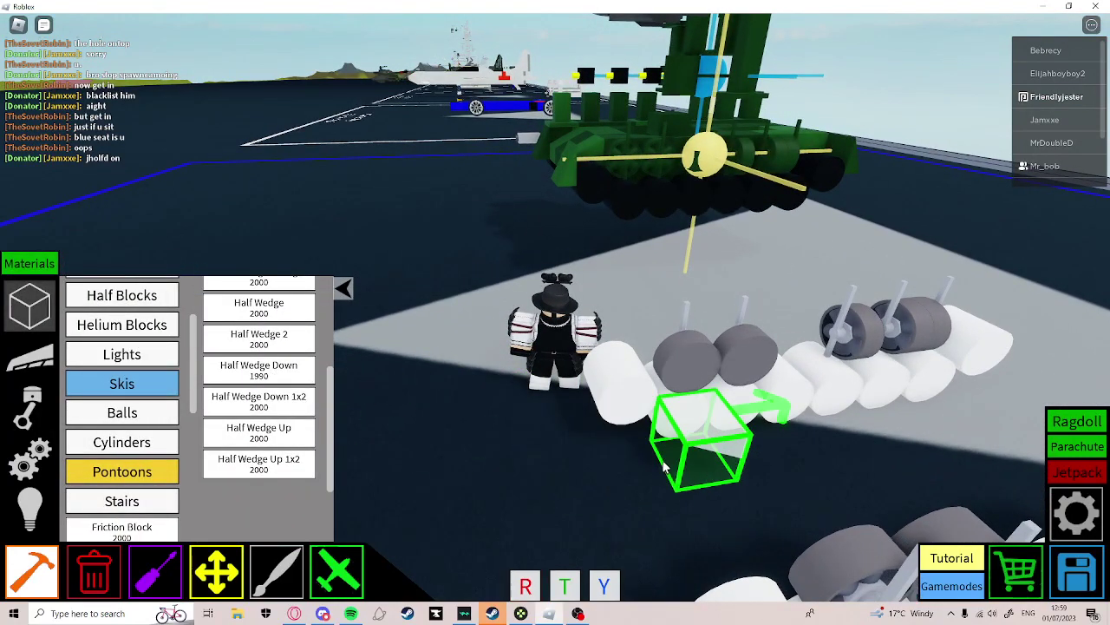
key("2")
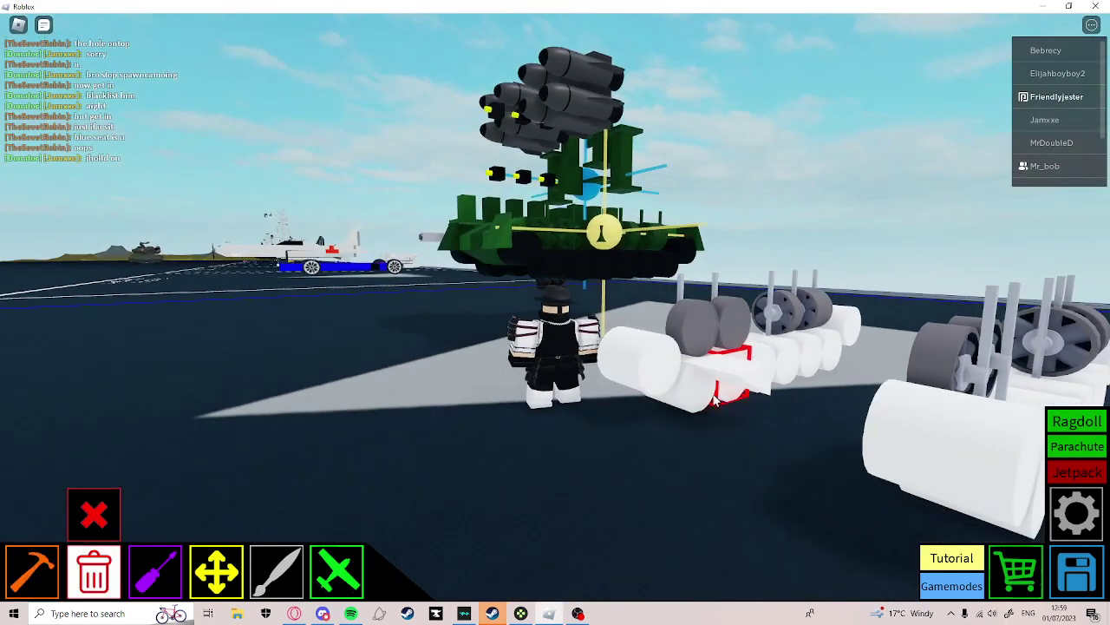
key("1")
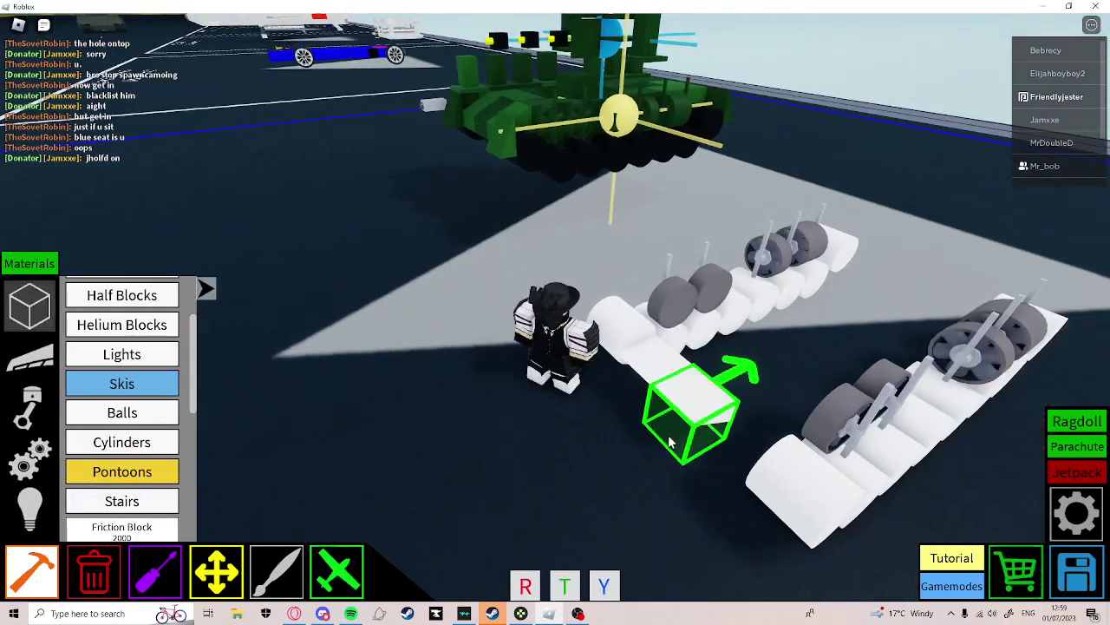
Orbit and tilt the camera to a top-down view of the frame.
key("Left")
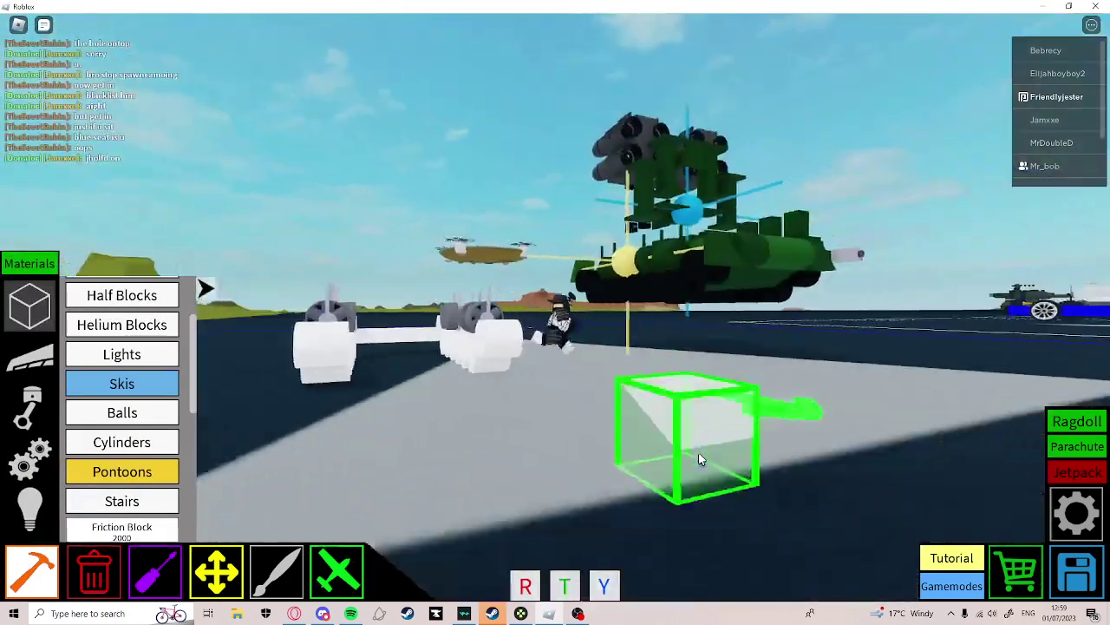
key("Page_Down")
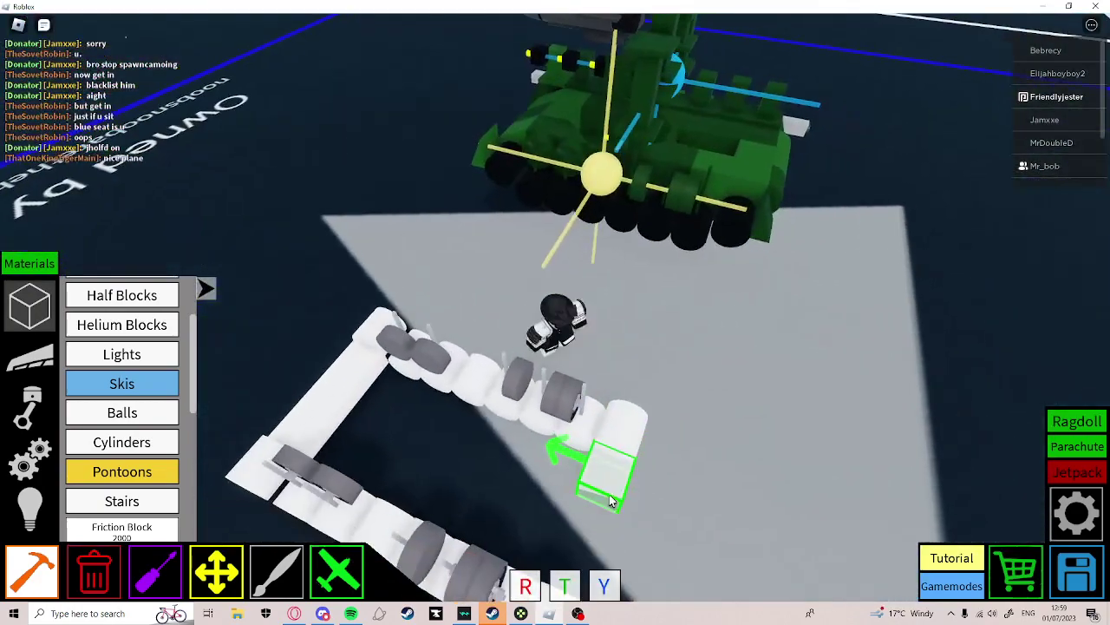
key("Page_Up")
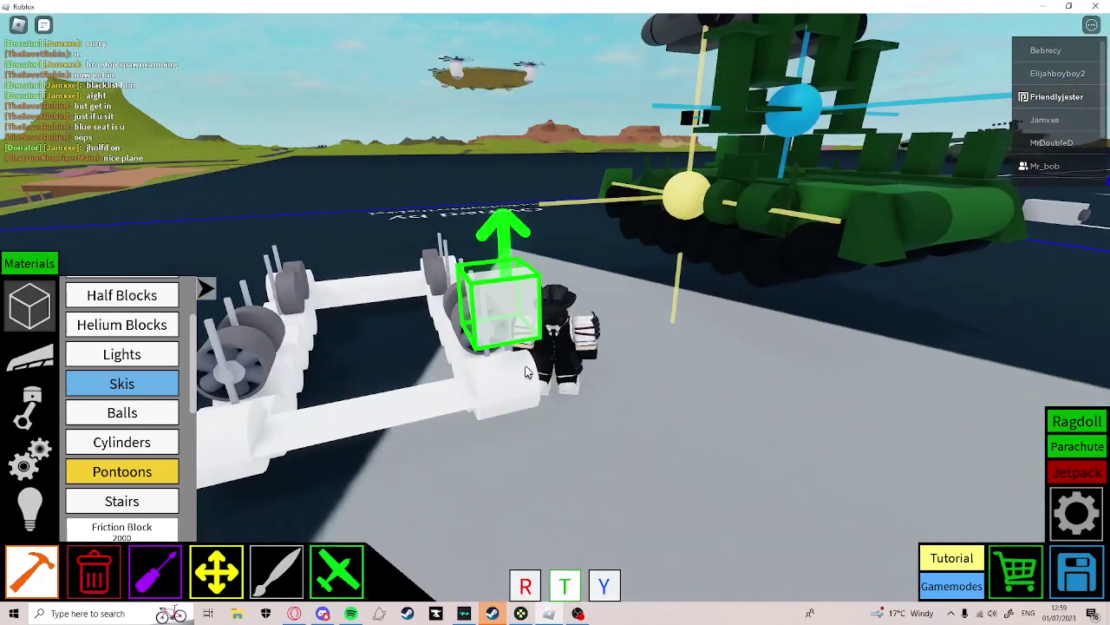
key("Left")
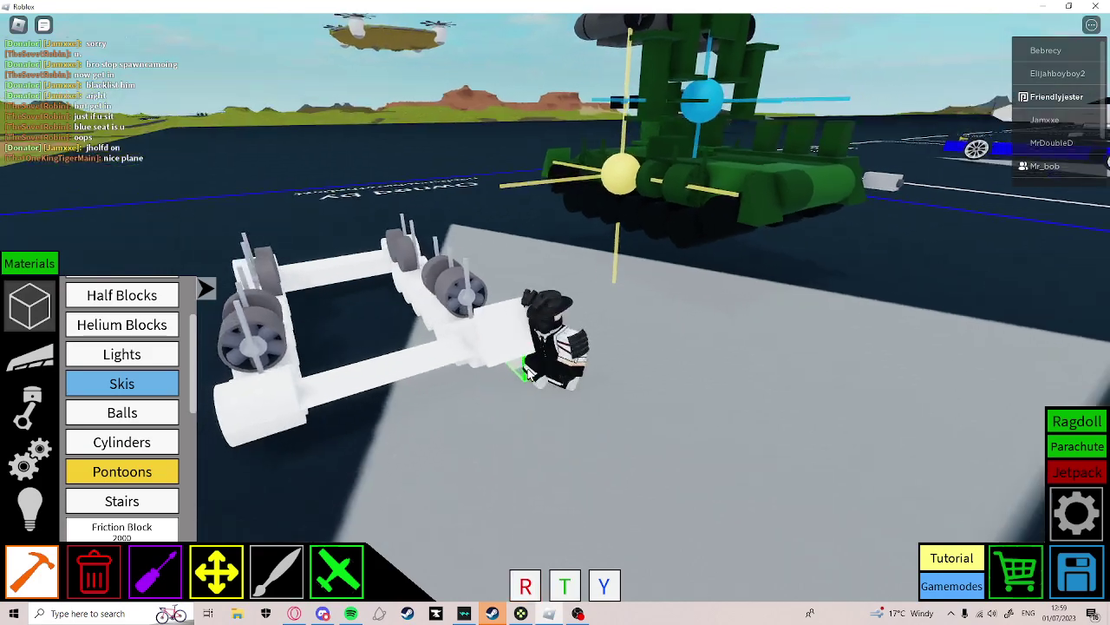
key("Page_Down")
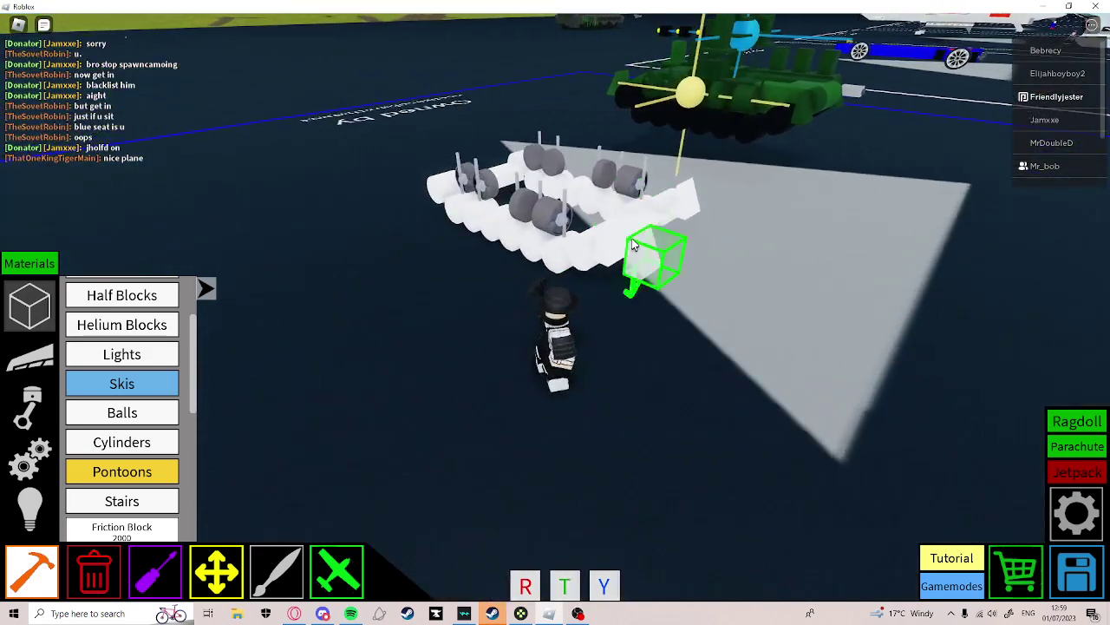
key("Page_Up")
key("Right")
key("Right")
key("Page_Down")
key("Right")
Select the Disconnector, bind Disconnect to W, and place a row along the first track.
left_click(30, 457)
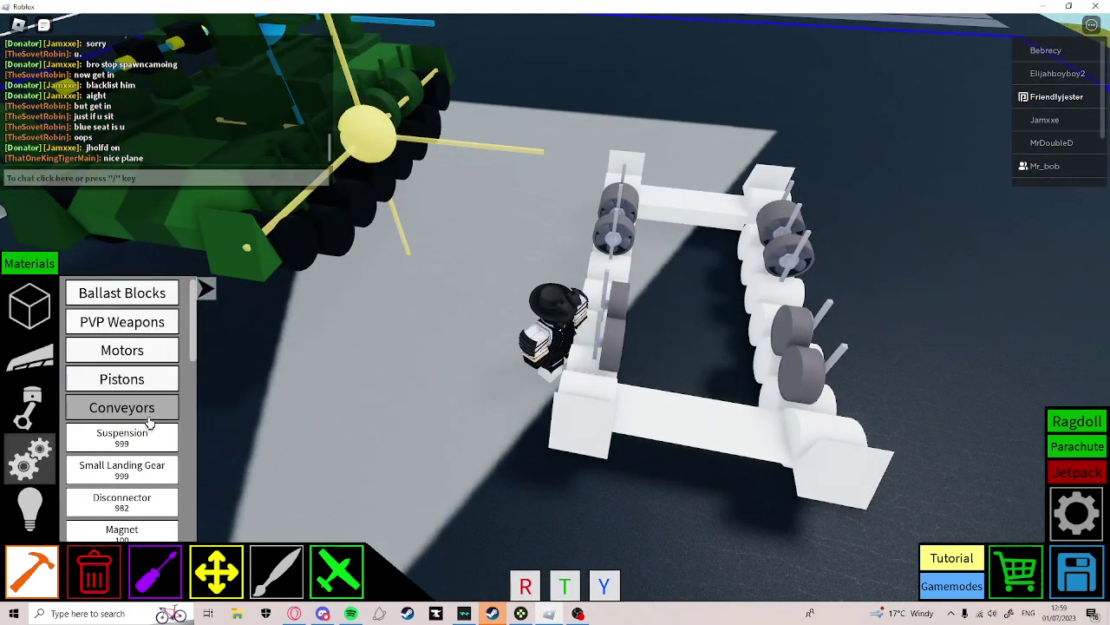
left_click(302, 204)
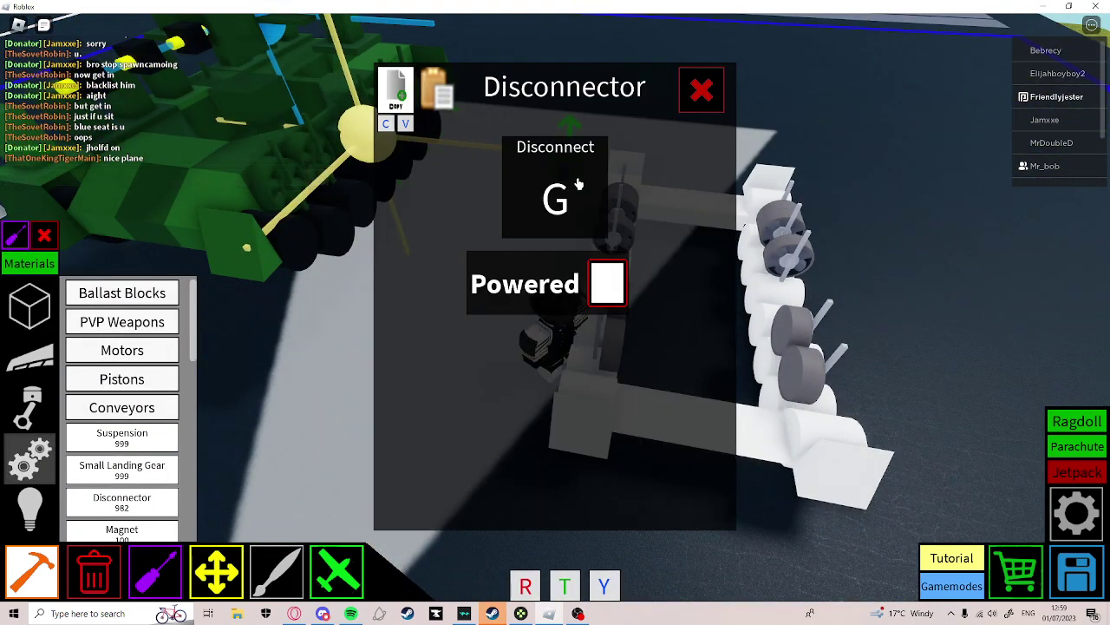
key("w")
left_click(702, 91)
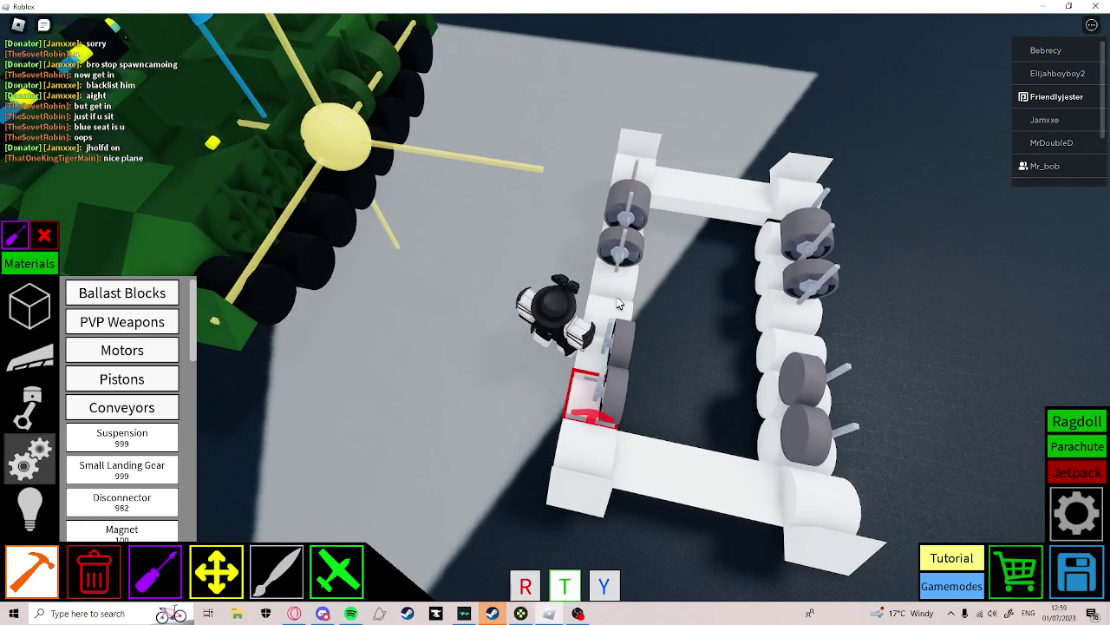
left_click(816, 325)
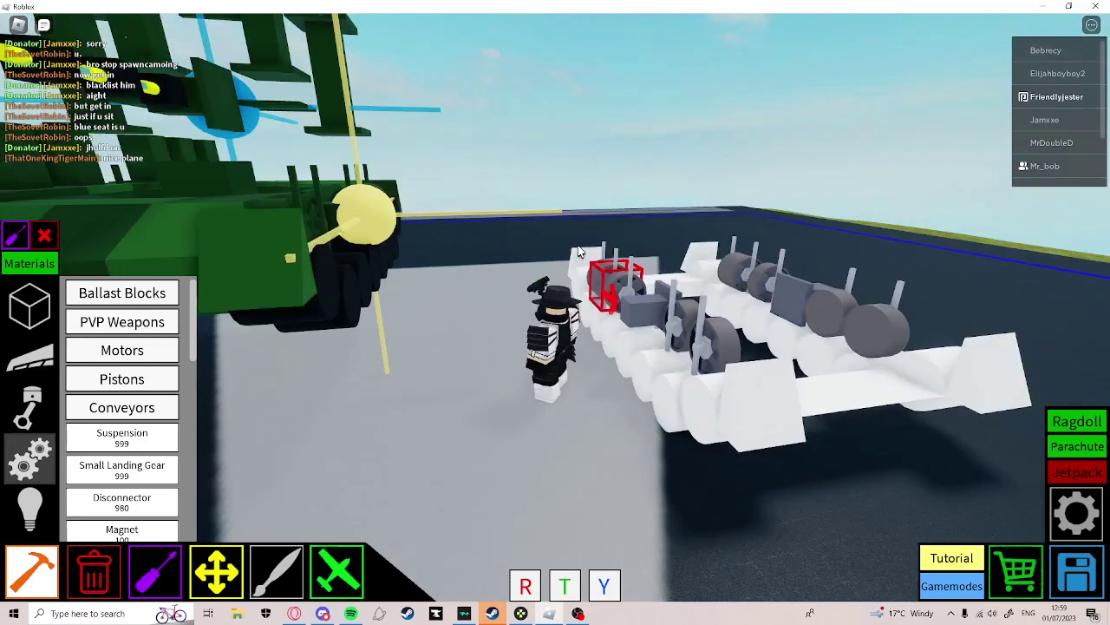
scroll(568, 234, "up", 3)
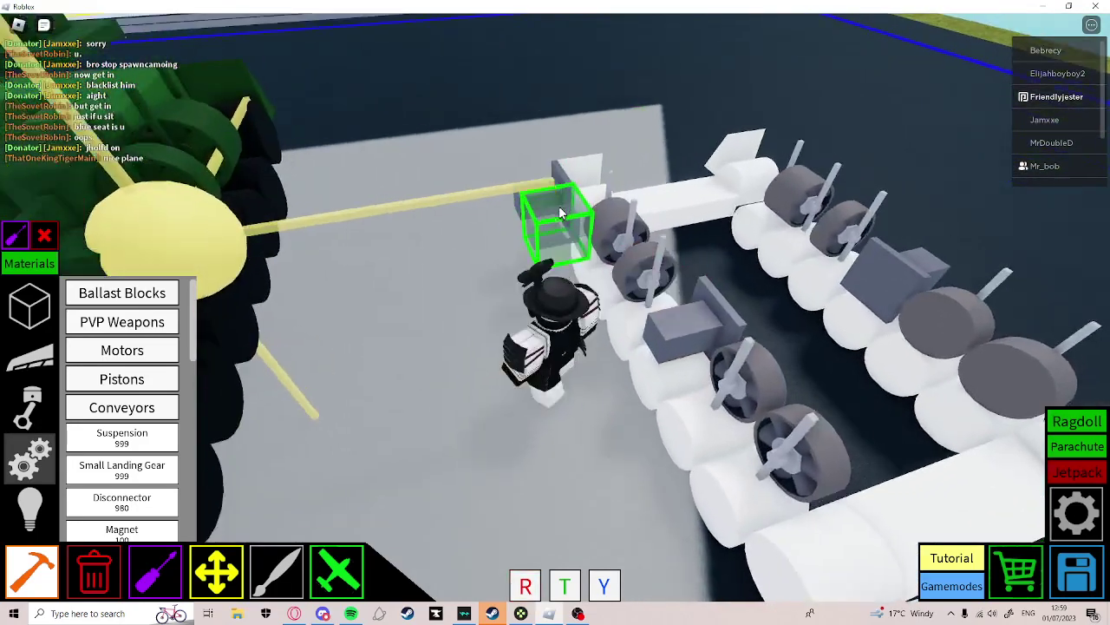
left_click(558, 223)
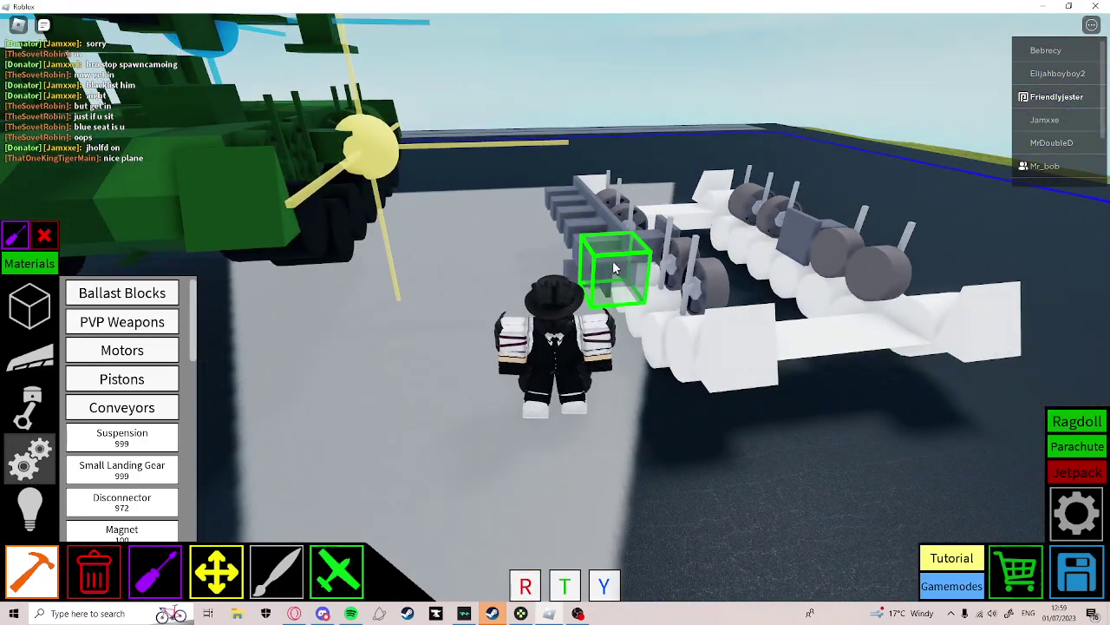
Add more disconnectors along the second track up to its end.
key("2")
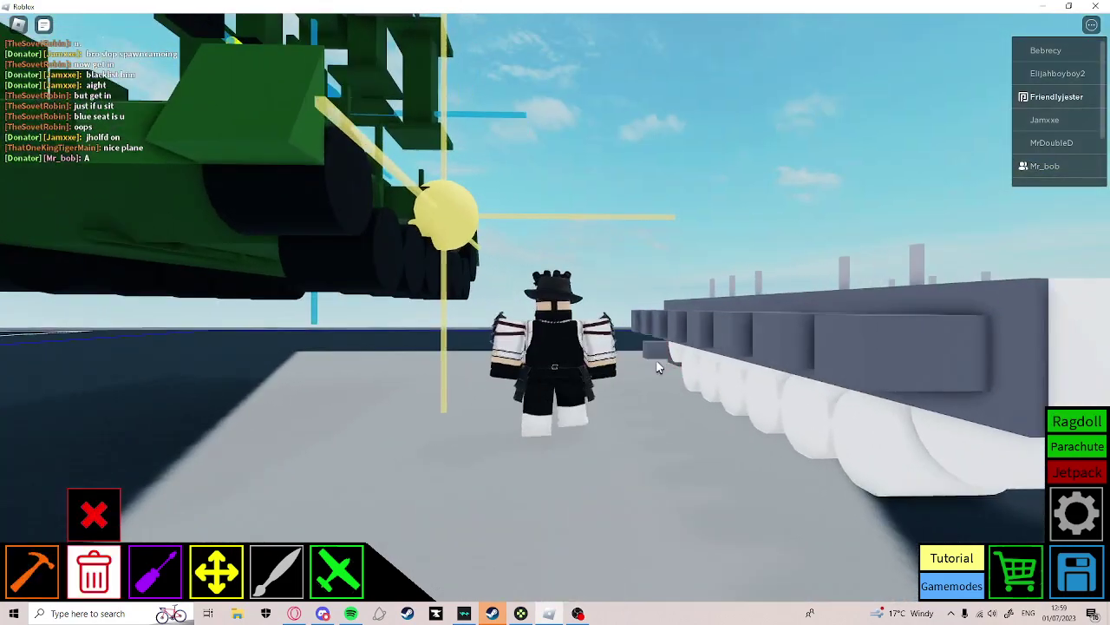
key("1")
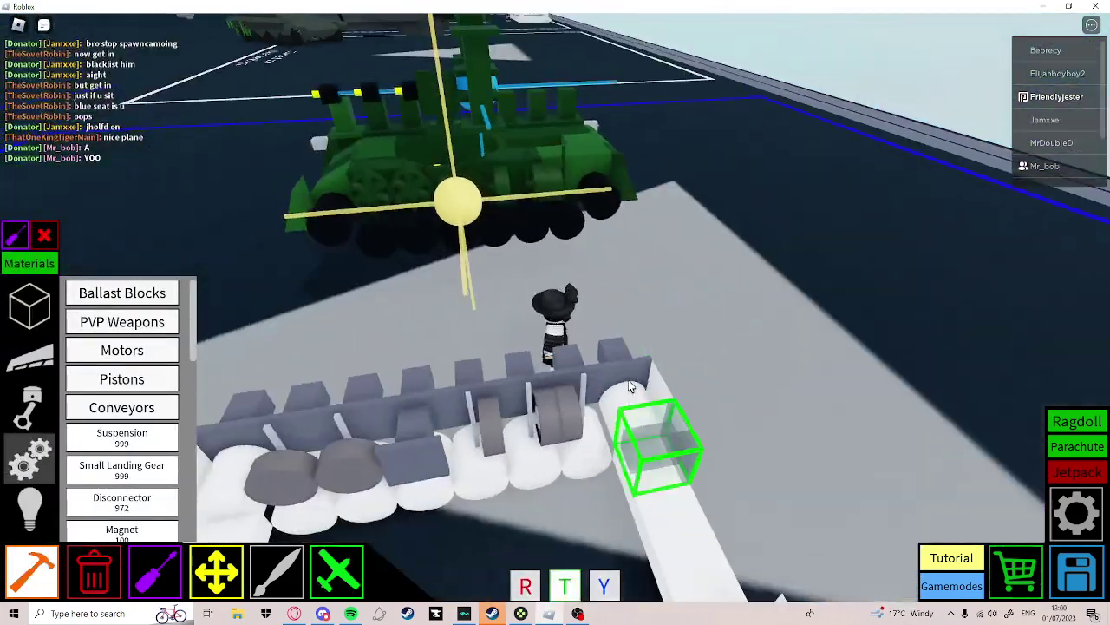
key("2")
key("1")
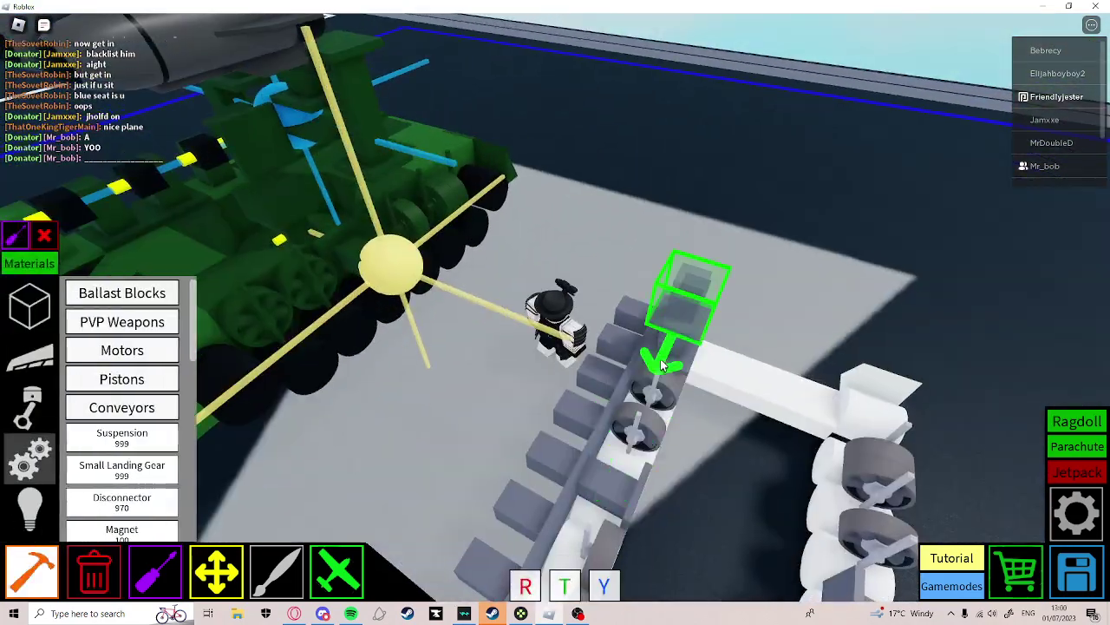
left_click(642, 319)
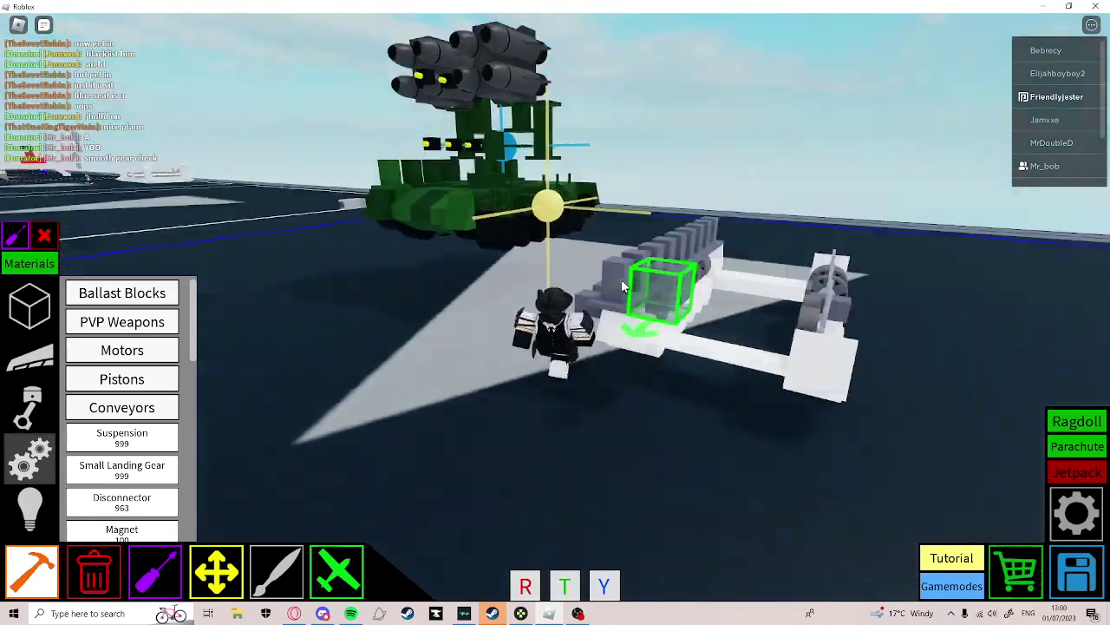
key("2")
key("1")
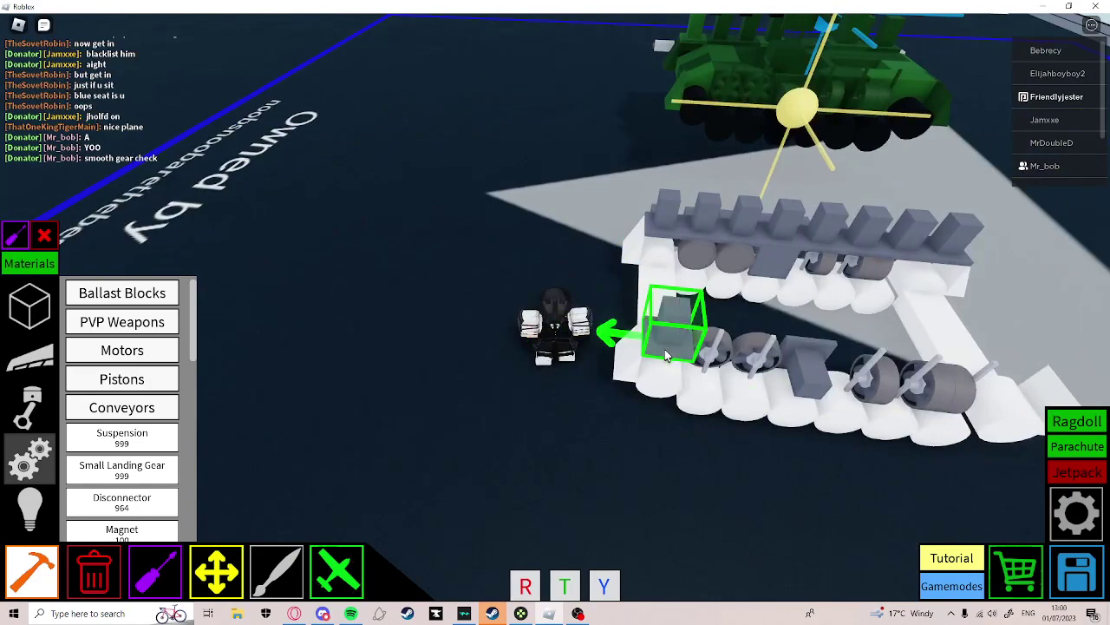
left_click(664, 349)
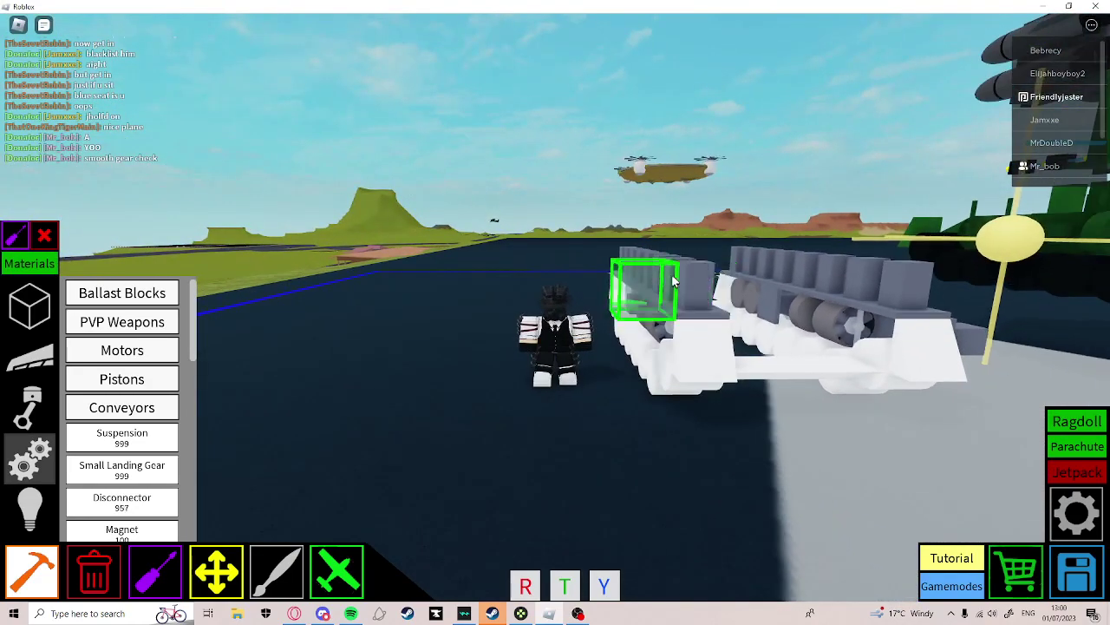
left_click(678, 284)
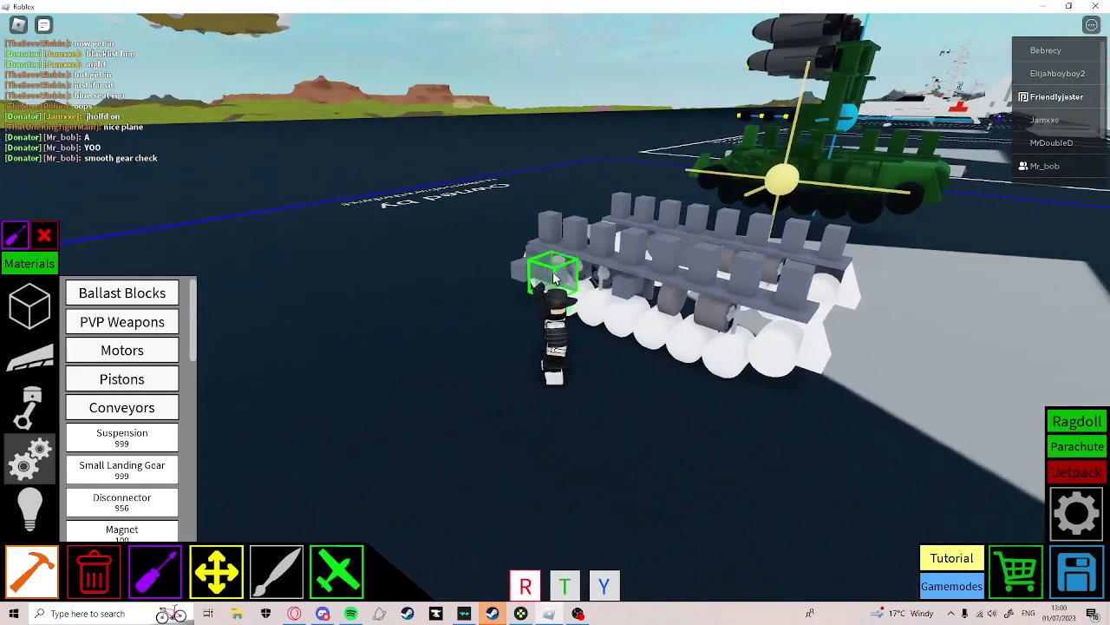
left_click(600, 275)
Browse the seats and utilities category and inspect a camera part's settings.
key("2")
key("1")
key("2")
key("1")
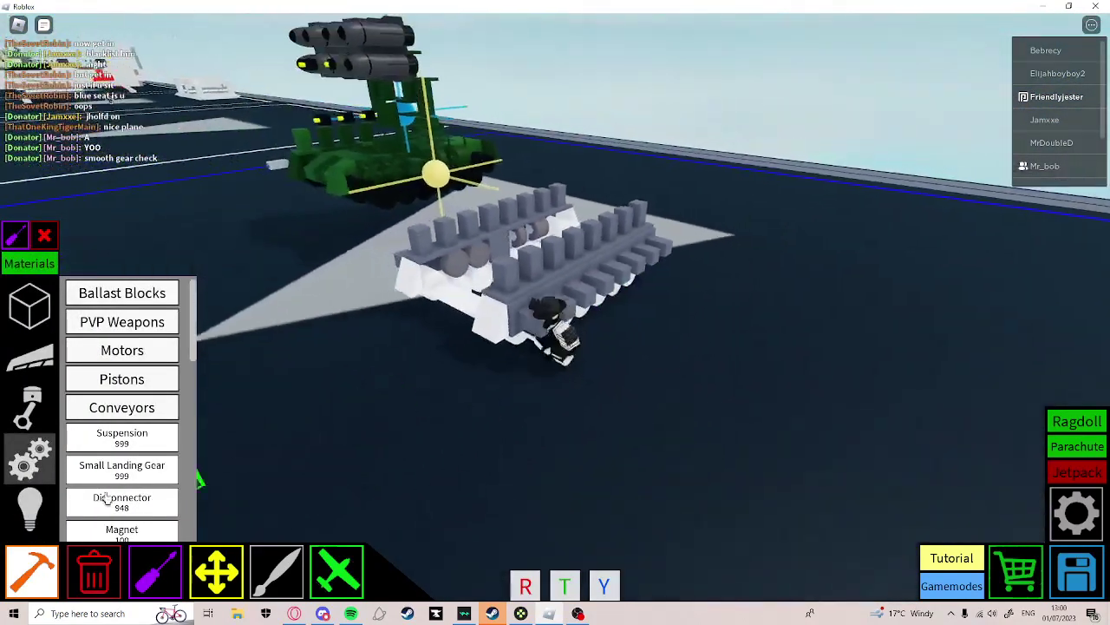
left_click(30, 508)
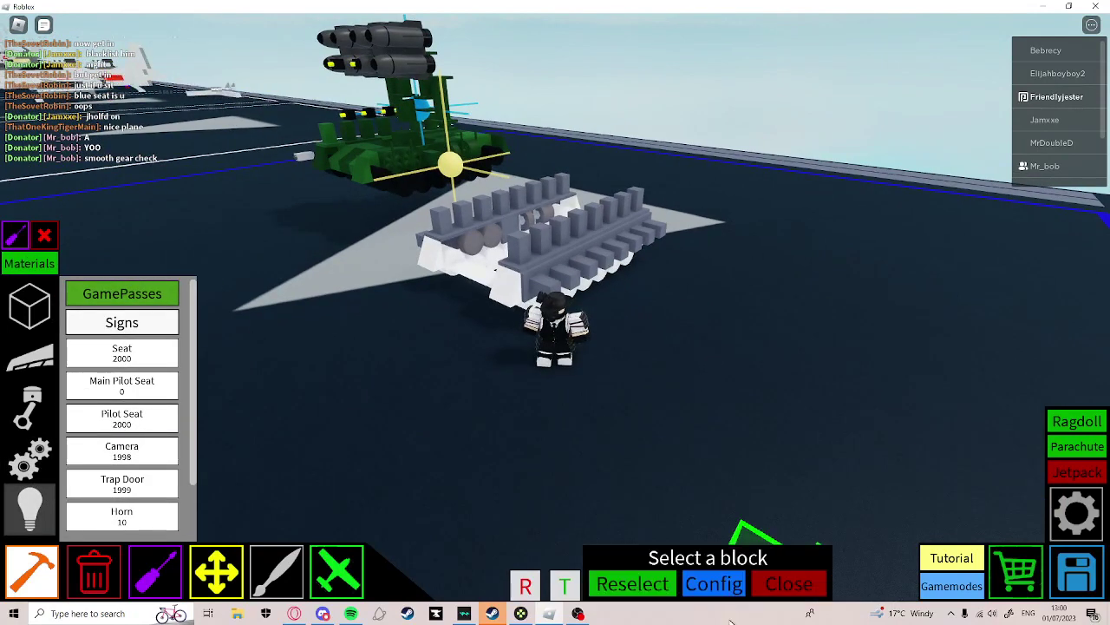
left_click(553, 270)
left_click(701, 89)
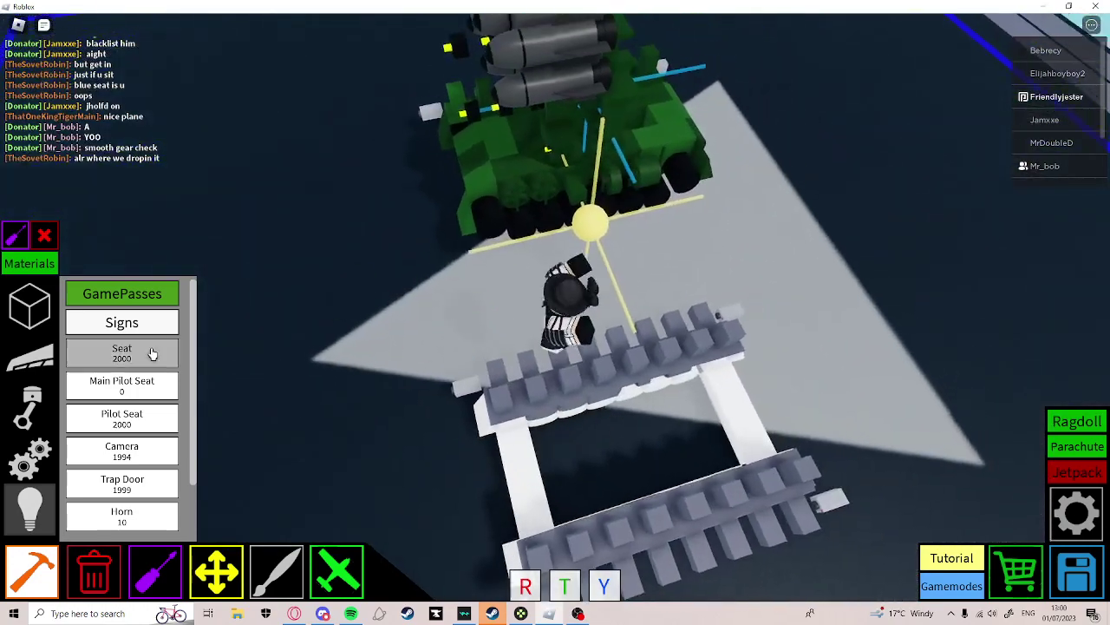
Place half blocks on the white hull to fill in the deck.
left_click(30, 305)
left_click(128, 296)
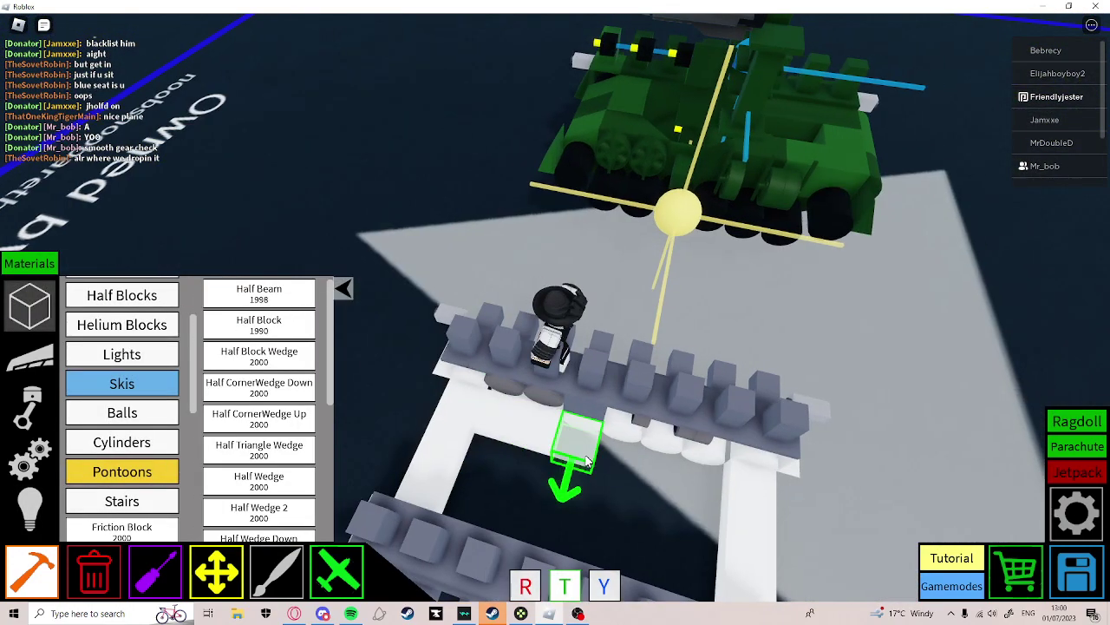
left_click(645, 478)
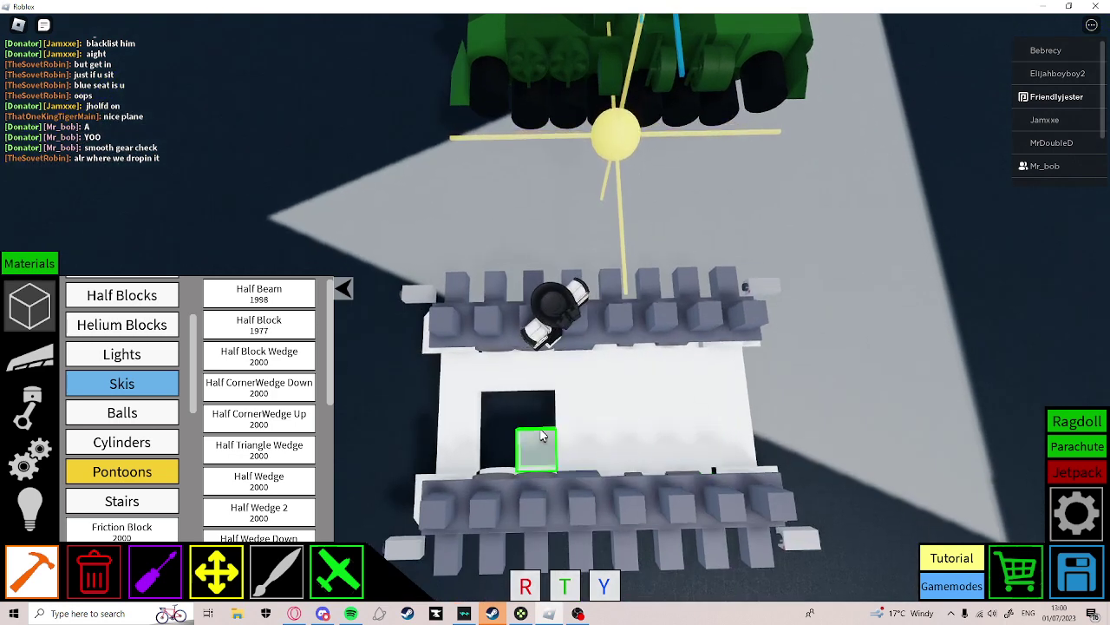
left_click(507, 427)
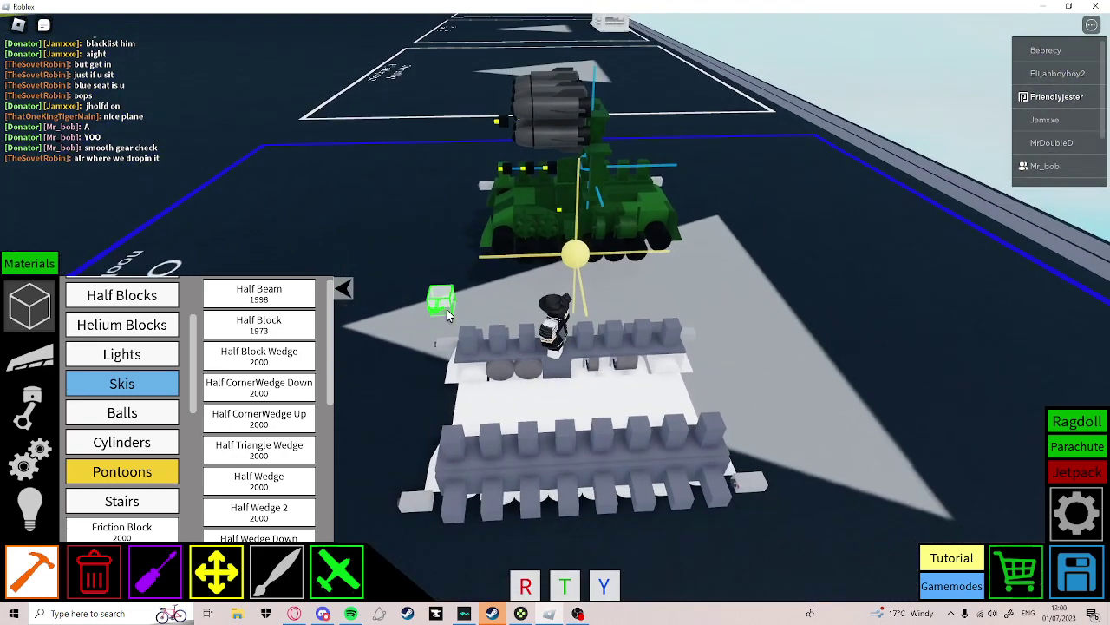
left_click(130, 323)
scroll(130, 347, "up", 2)
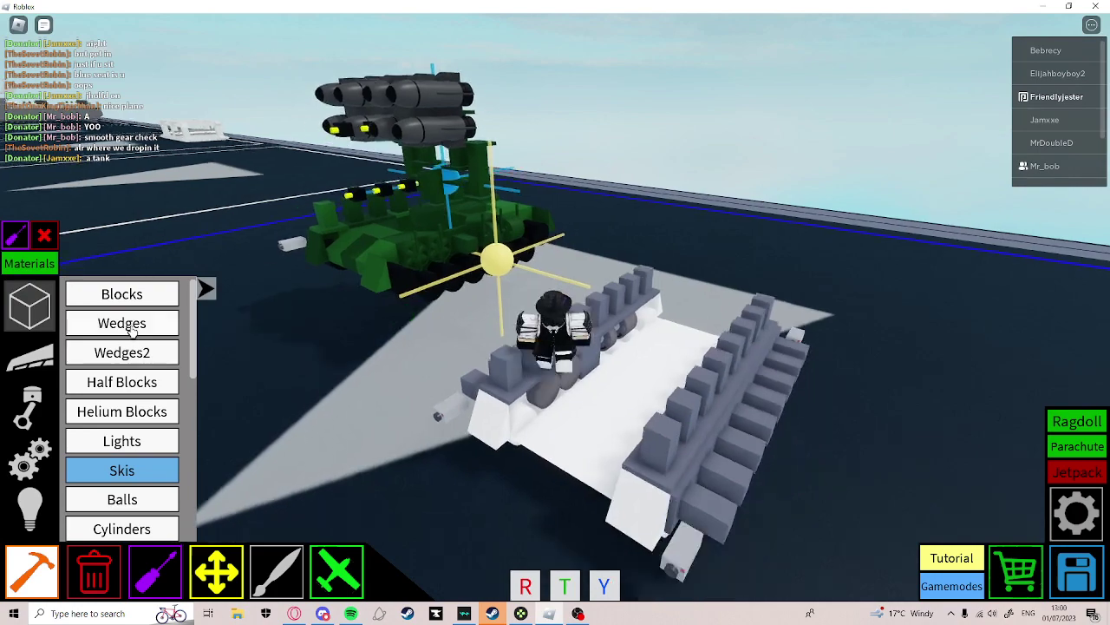
Choose the wedge parts and place wedges around the deck's central opening.
left_click(130, 325)
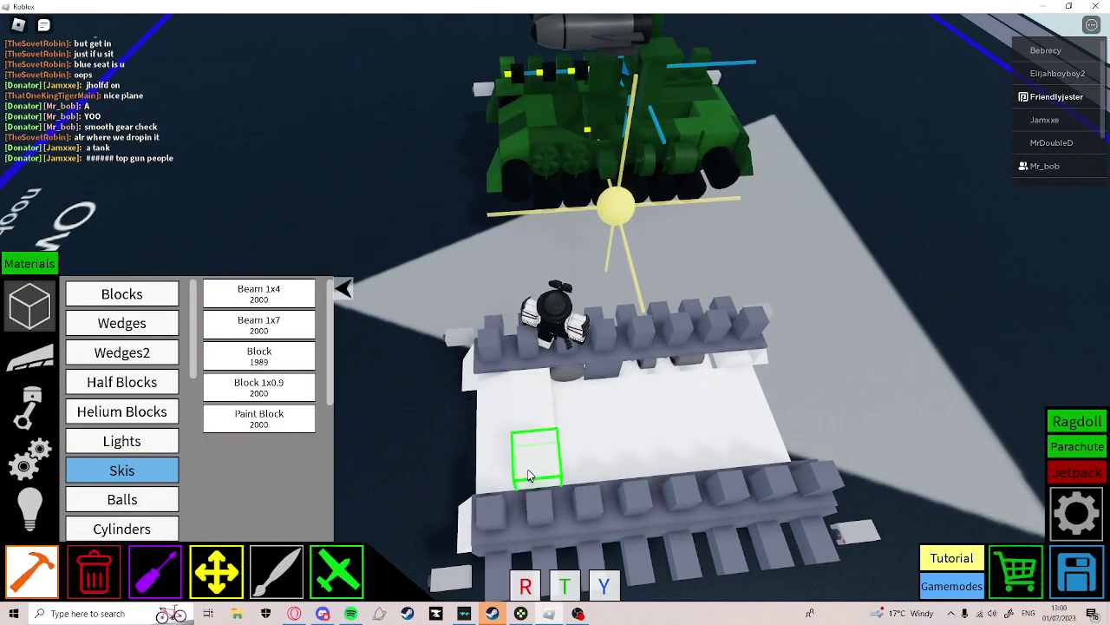
key("2")
key("1")
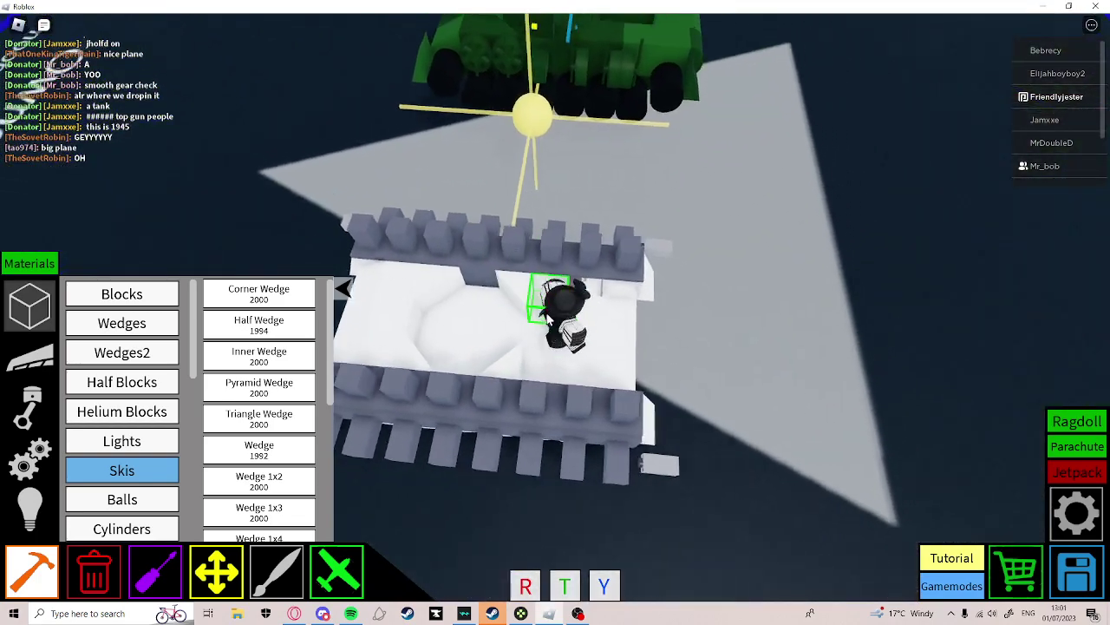
Place a seat in the hull's opening and pick cylinders from basic blocks to surround it.
left_click(34, 438)
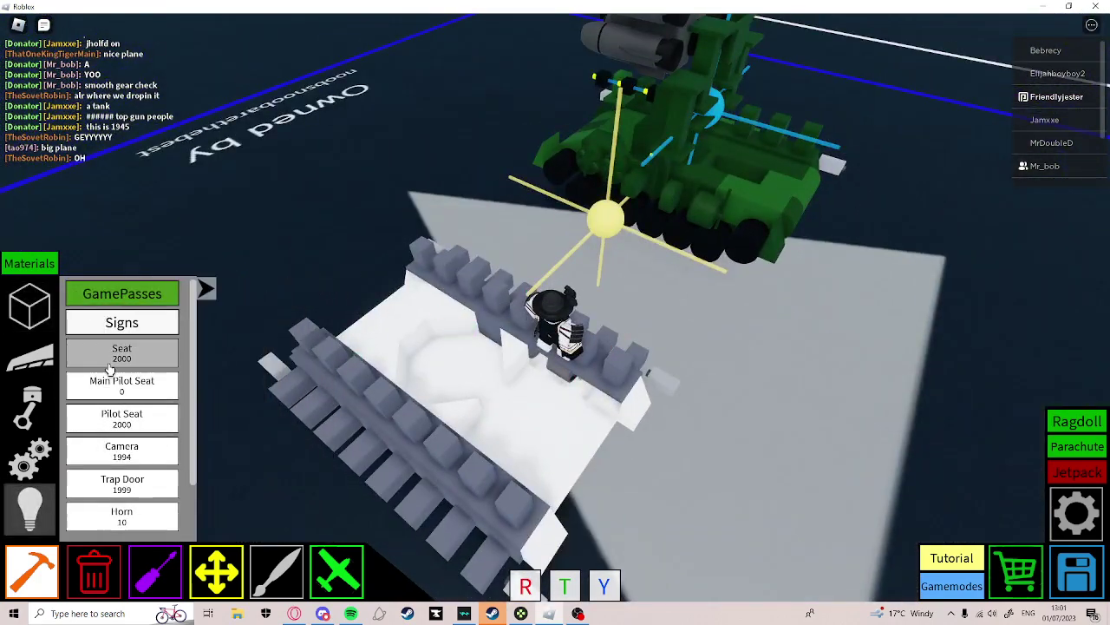
key("1")
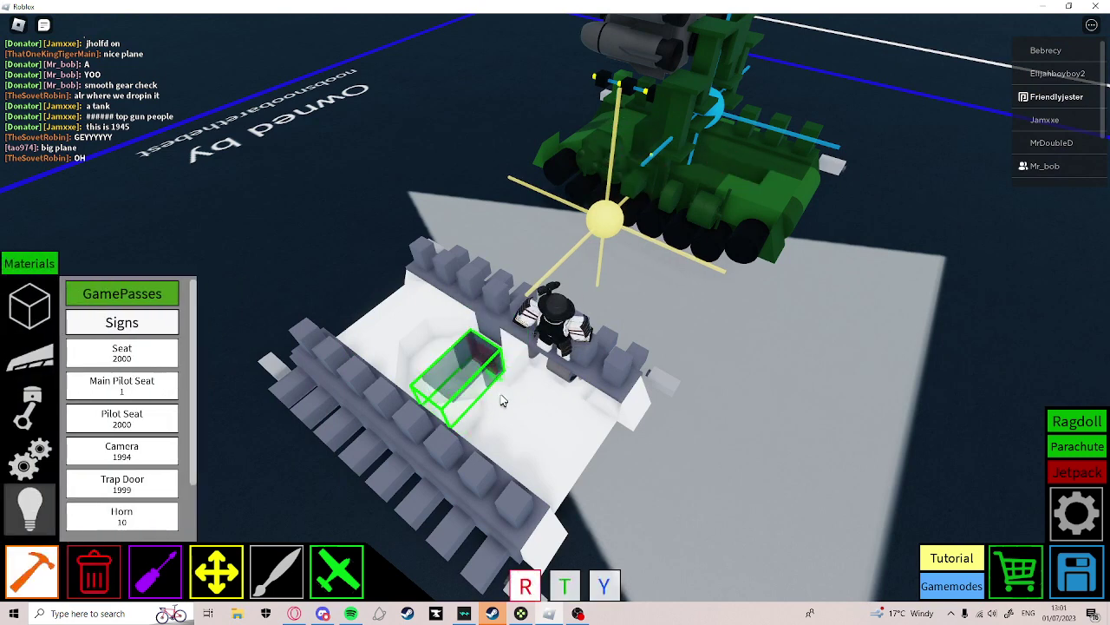
left_click(503, 394)
key("2")
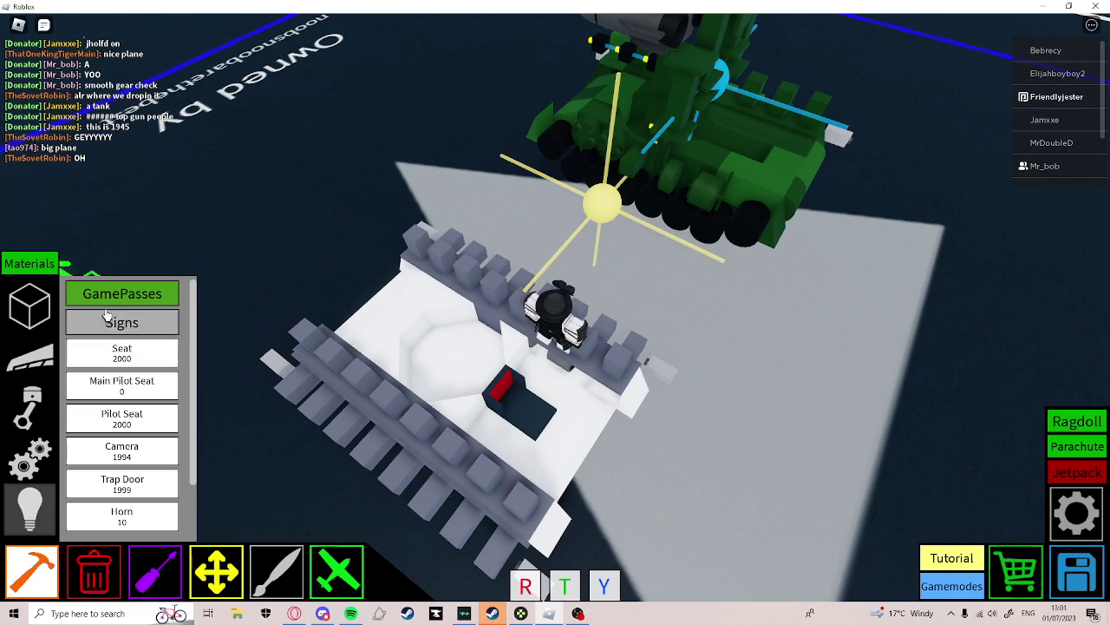
left_click(48, 308)
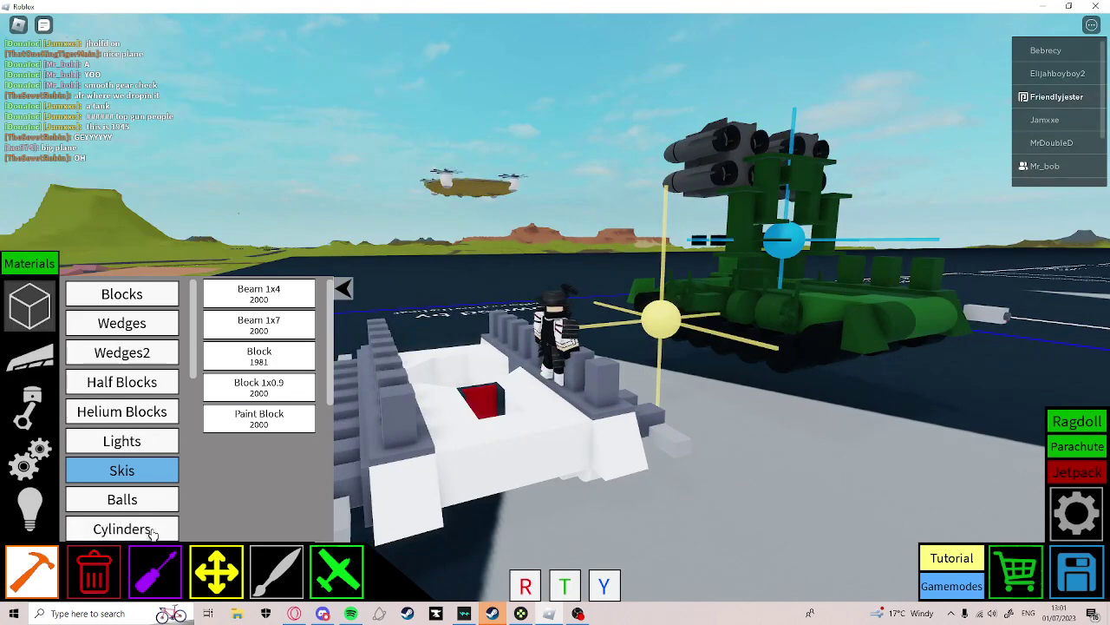
left_click(148, 530)
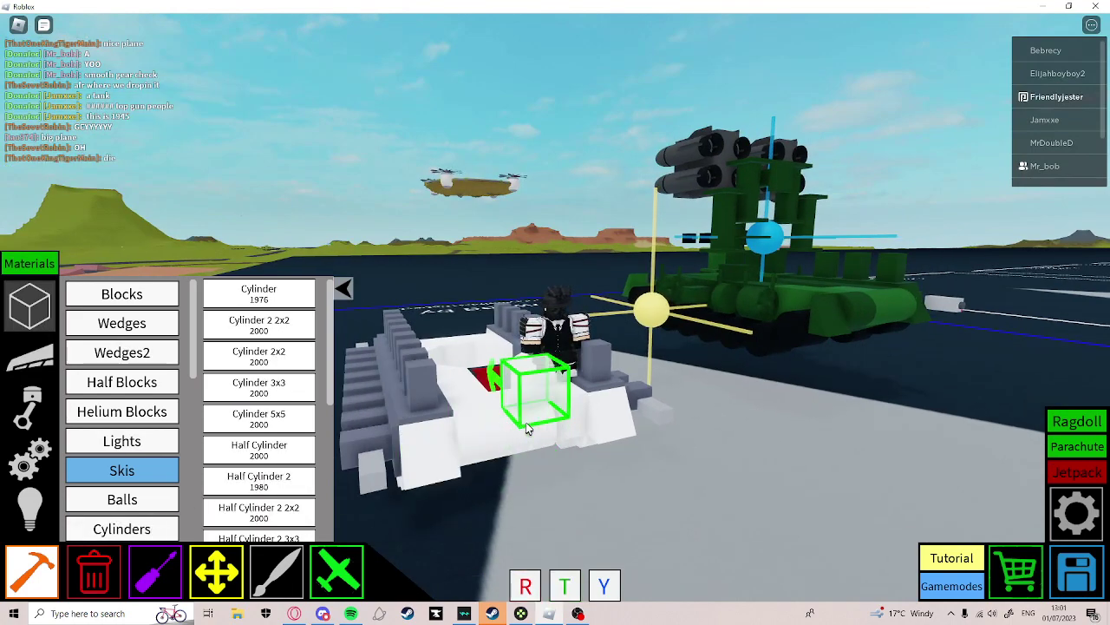
key("2")
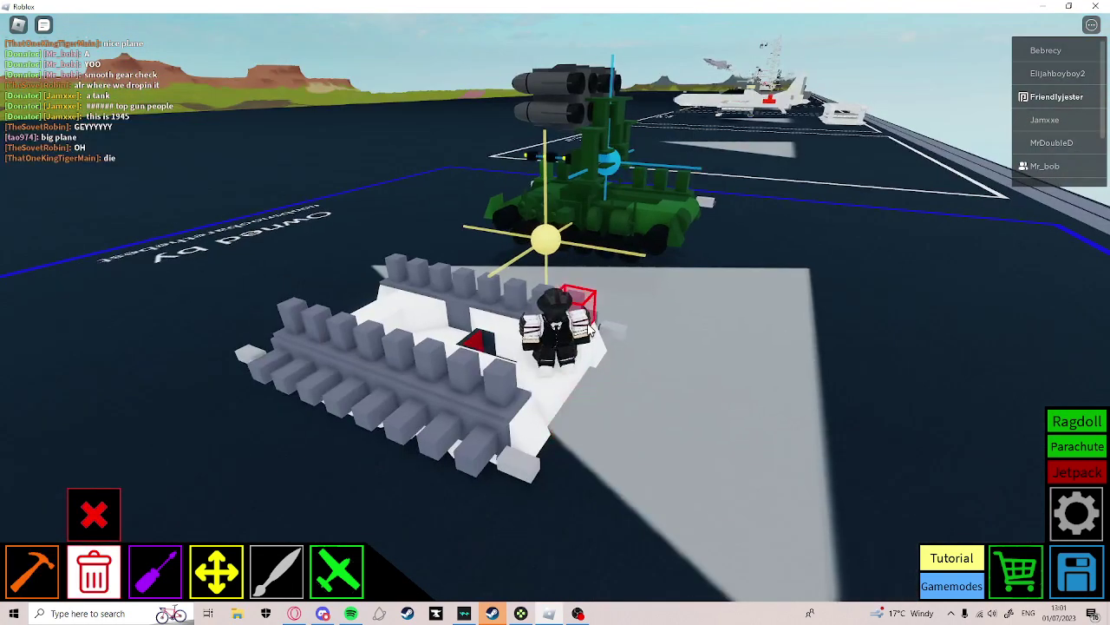
Inspect the green tank's Motor 2 settings with the configure tool.
key("1")
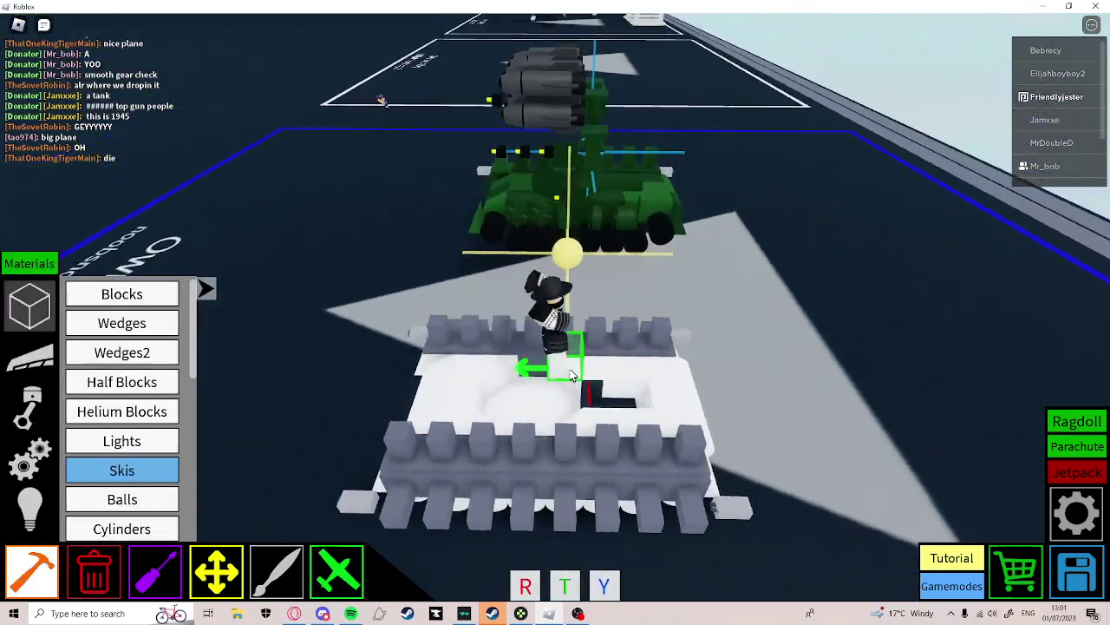
key("2")
key("1")
key("3")
left_click(365, 186)
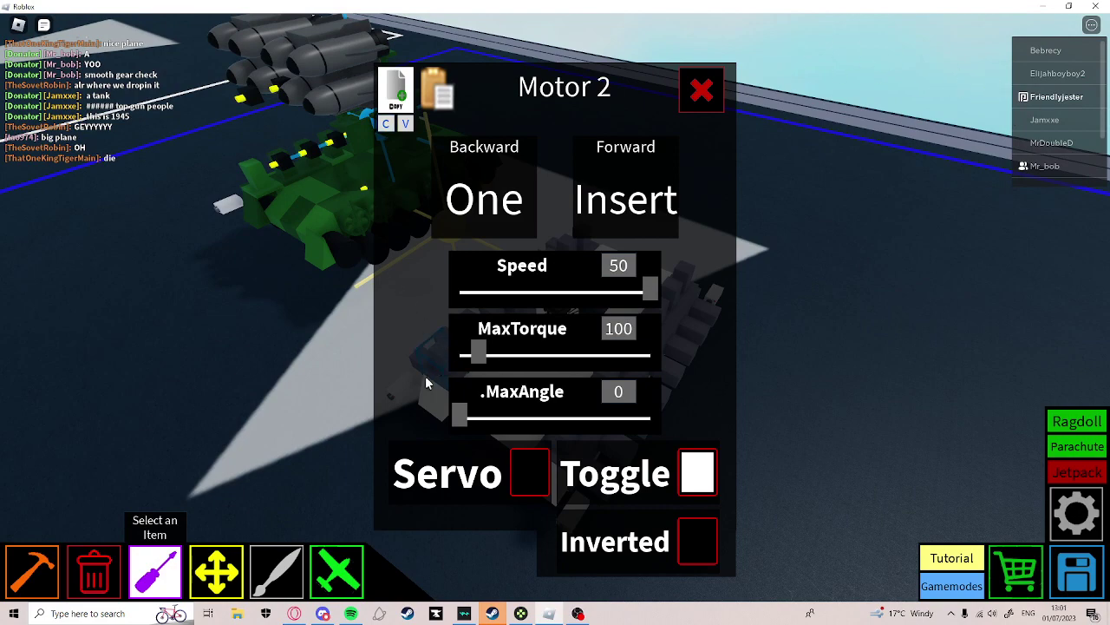
key("3")
key("1")
Place a Motor 2 on the white hull beside the seat, rotating it into position.
left_click(30, 455)
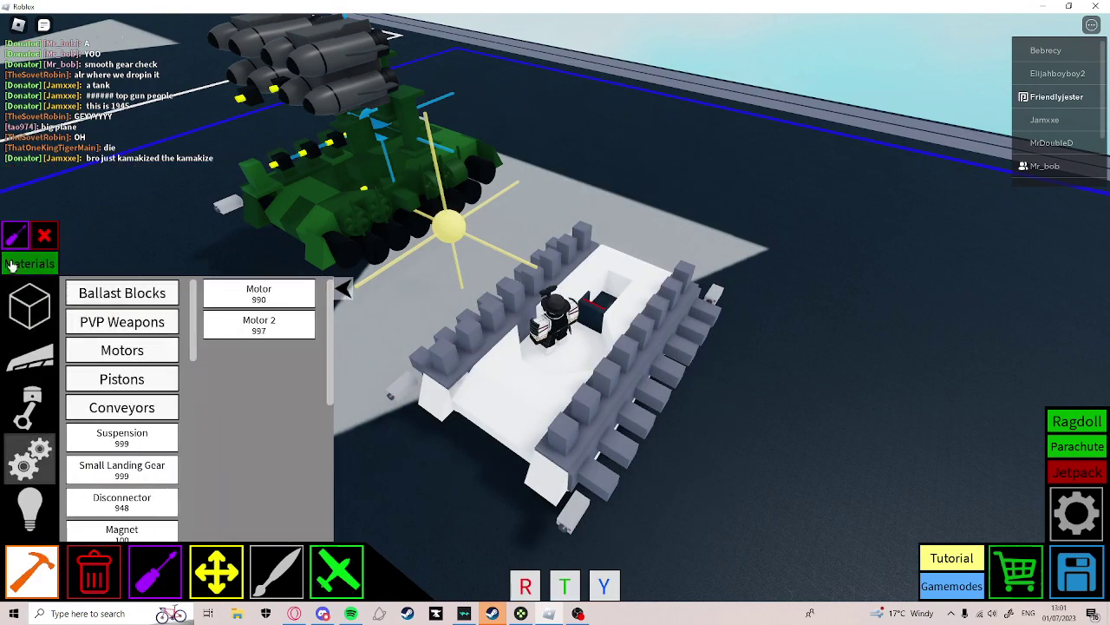
key("3")
left_click(397, 202)
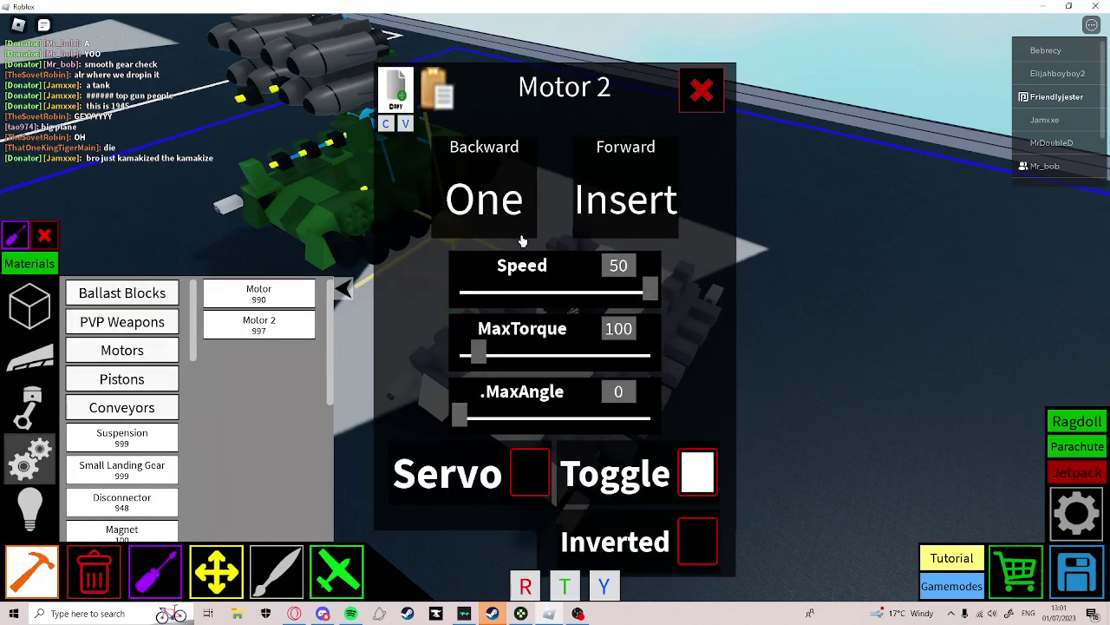
left_click(702, 89)
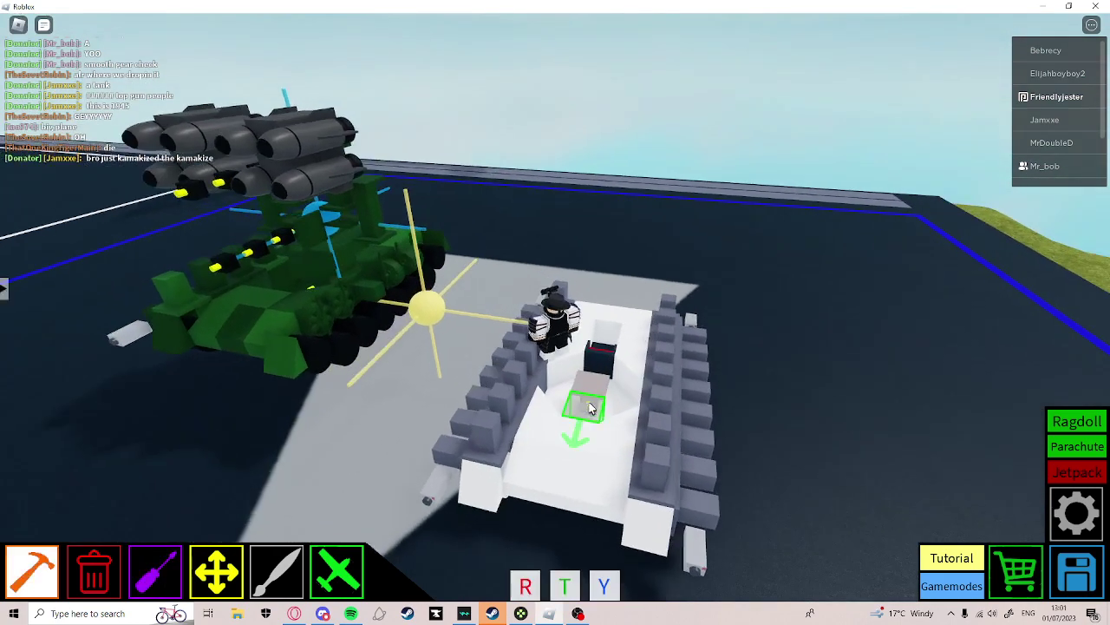
left_click(594, 407)
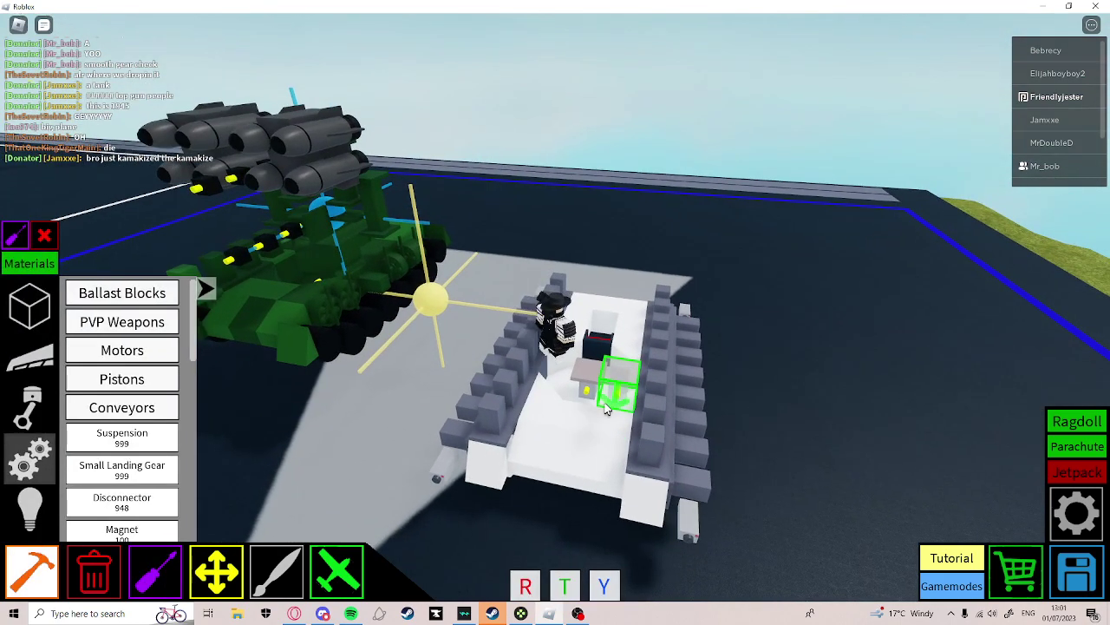
scroll(607, 409, "up", 1)
key("t")
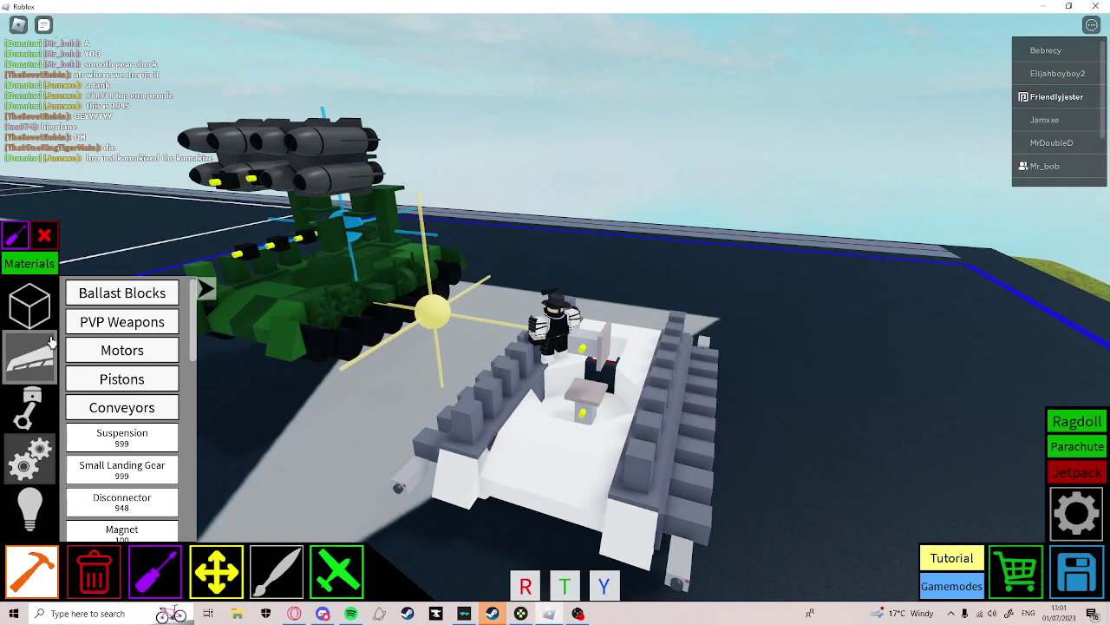
left_click(50, 341)
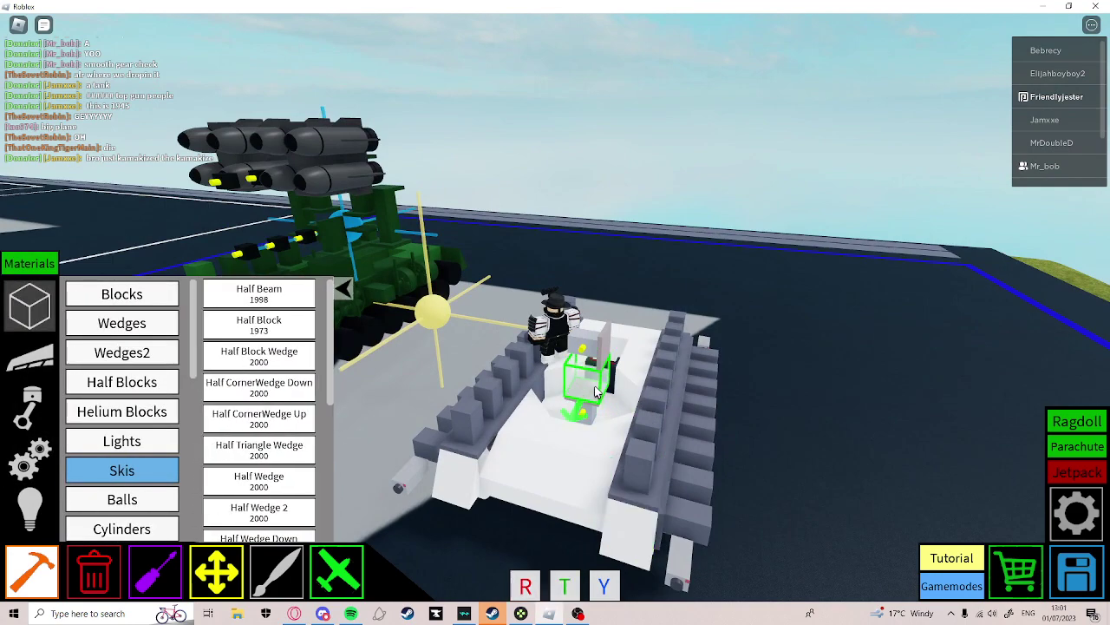
Toggle between delete and build tools and browse the Seats and Signs parts list.
key("2")
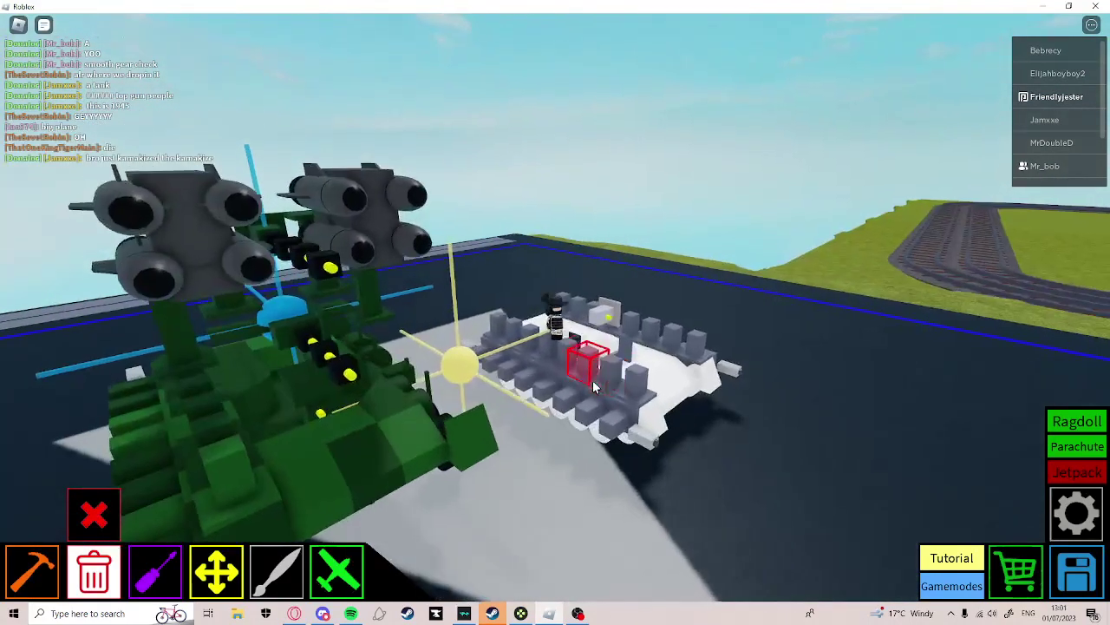
key("2")
key("1")
left_click(30, 507)
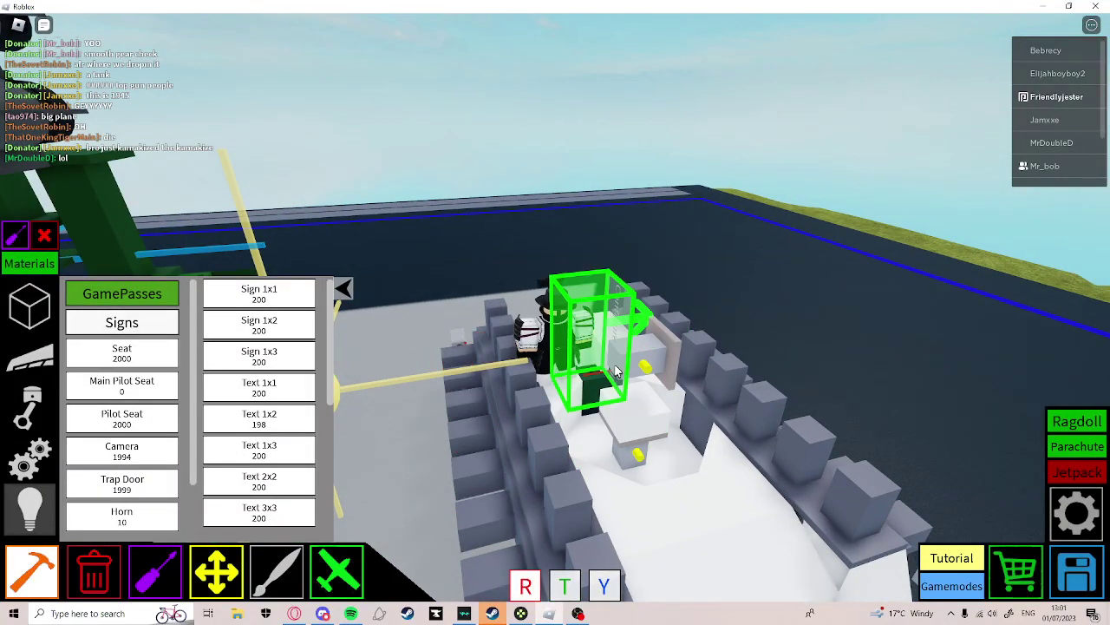
scroll(616, 371, "down", 5)
scroll(625, 373, "up", 6)
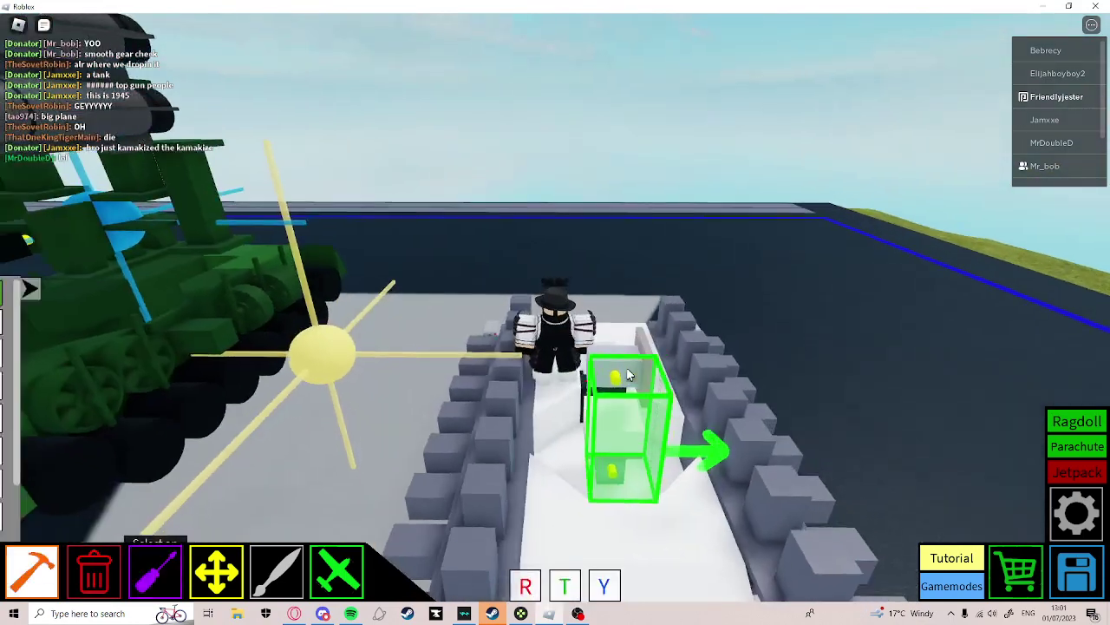
Browse the mechanical parts category and the PVP Weapons parts list.
left_click(30, 288)
left_click(28, 453)
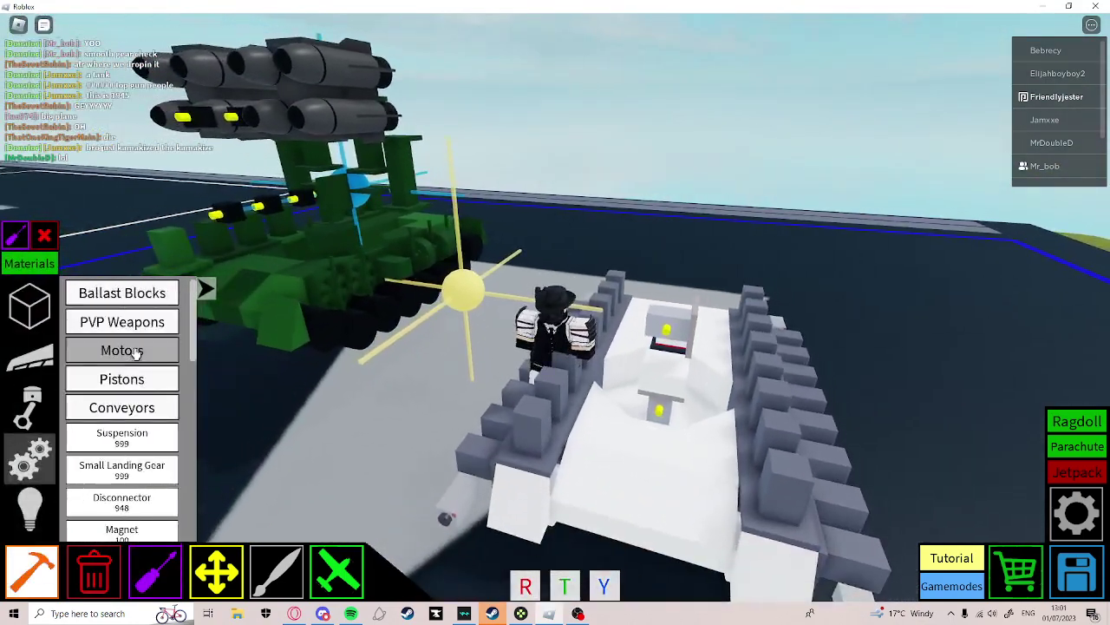
left_click(122, 321)
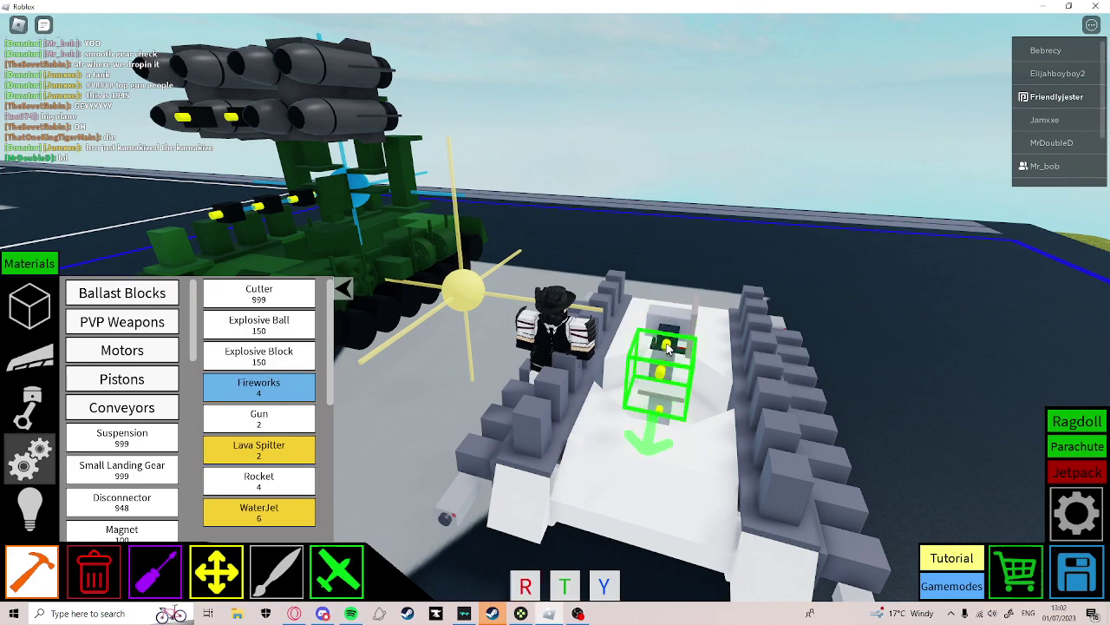
key("1")
scroll(668, 378, "down", 4)
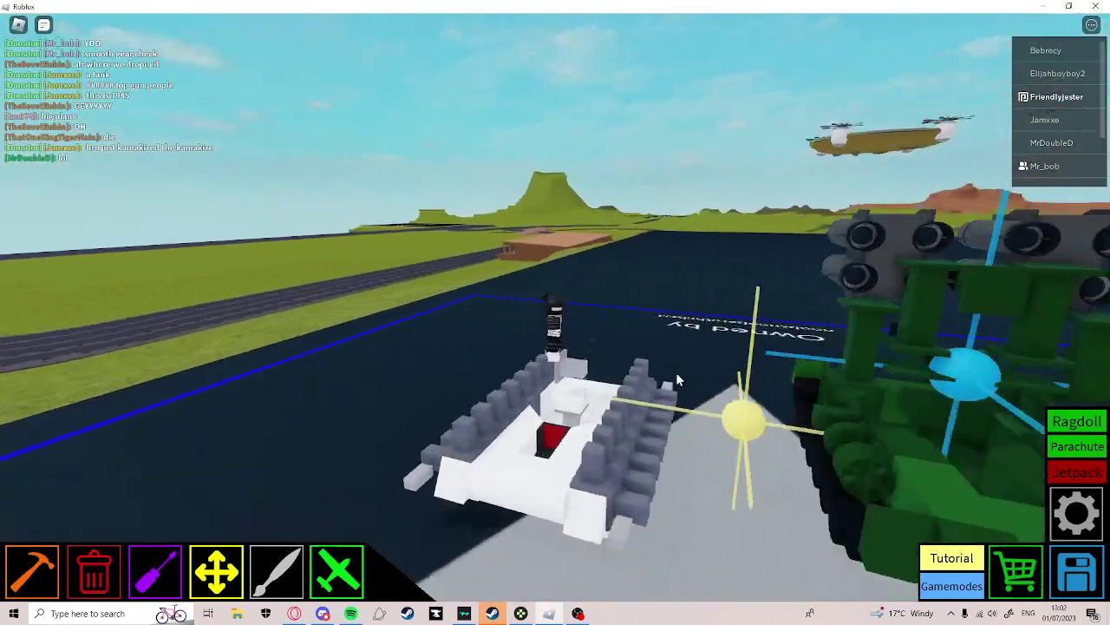
Look through the wing parts category while toggling between the build and delete tools.
scroll(675, 372, "up", 4)
key("1")
left_click(122, 321)
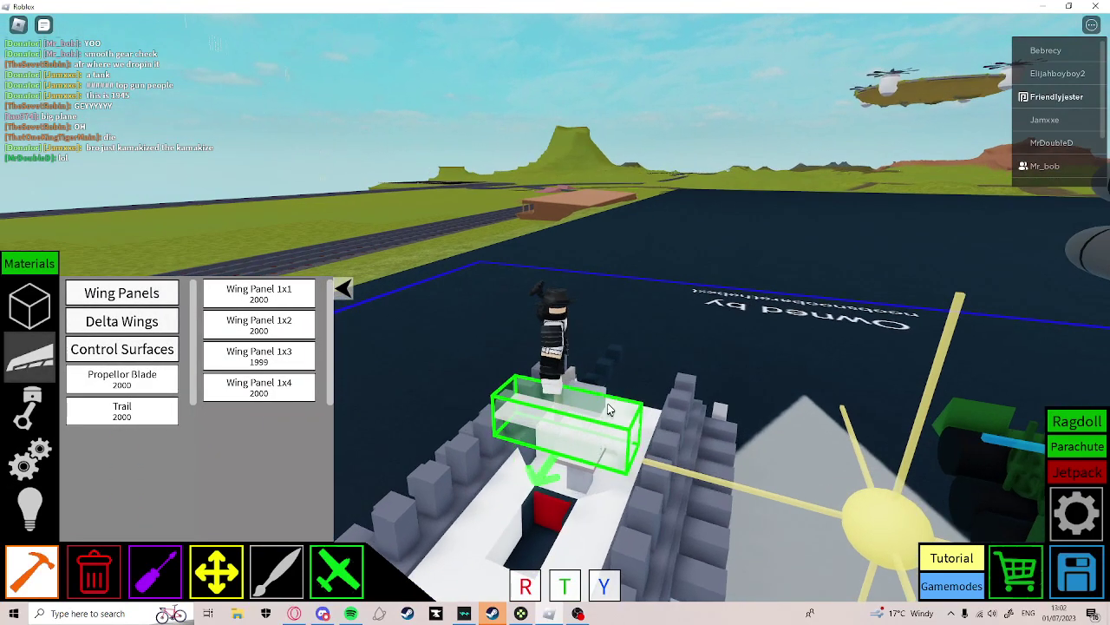
key("1")
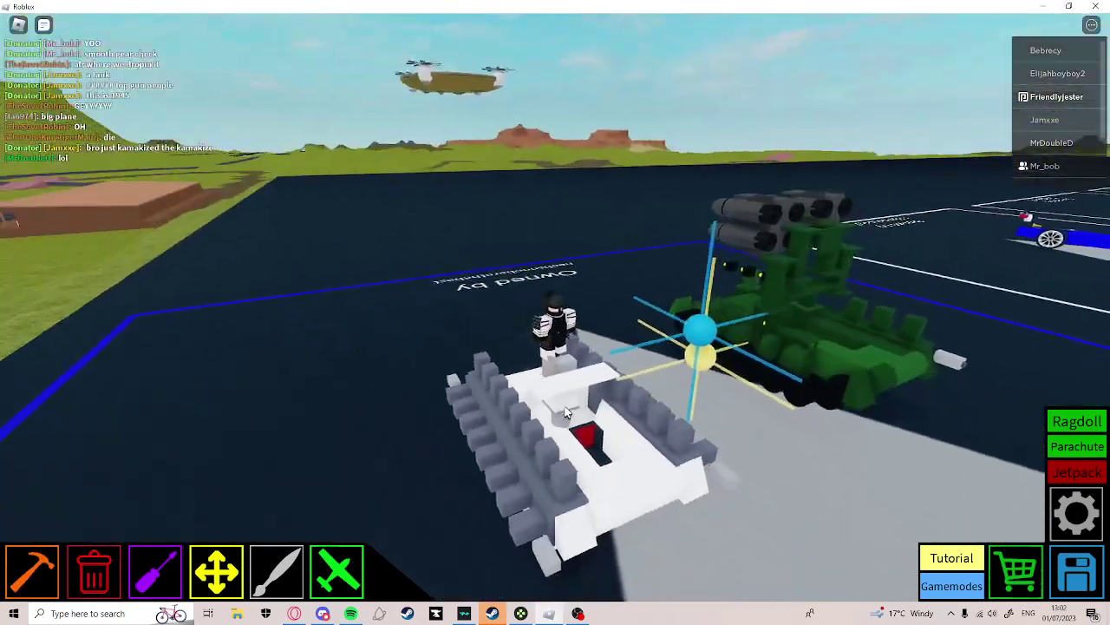
key("1")
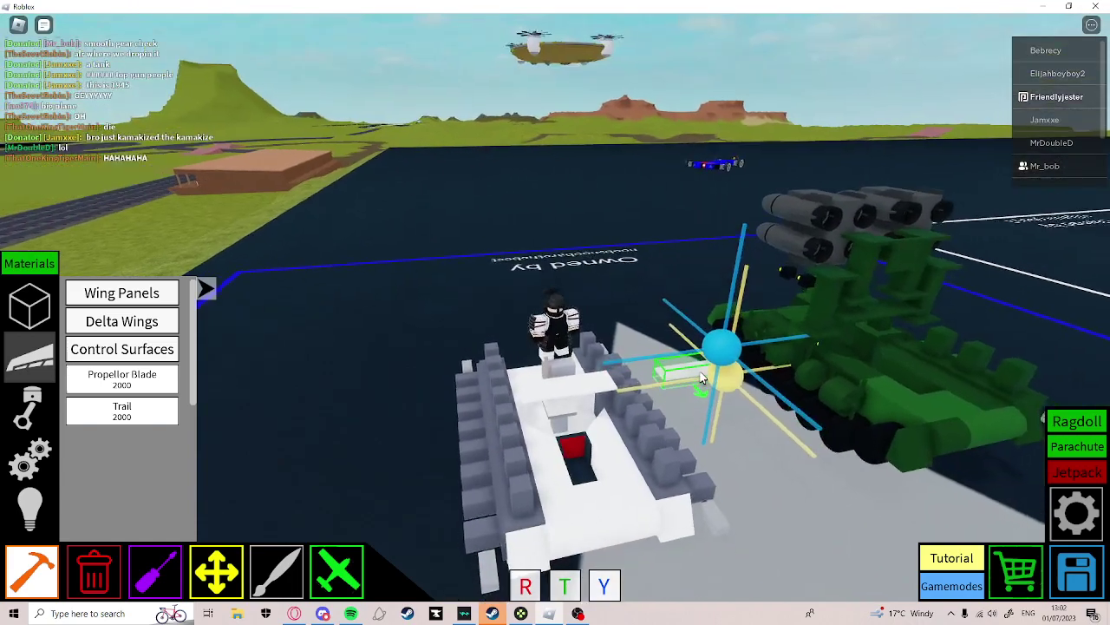
key("2")
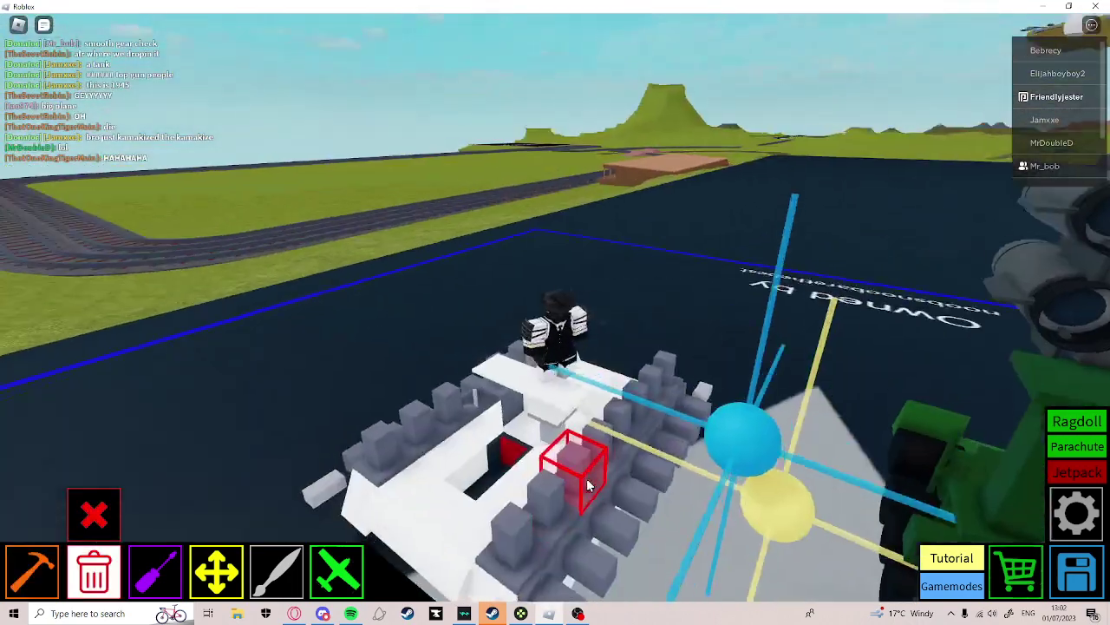
key("1")
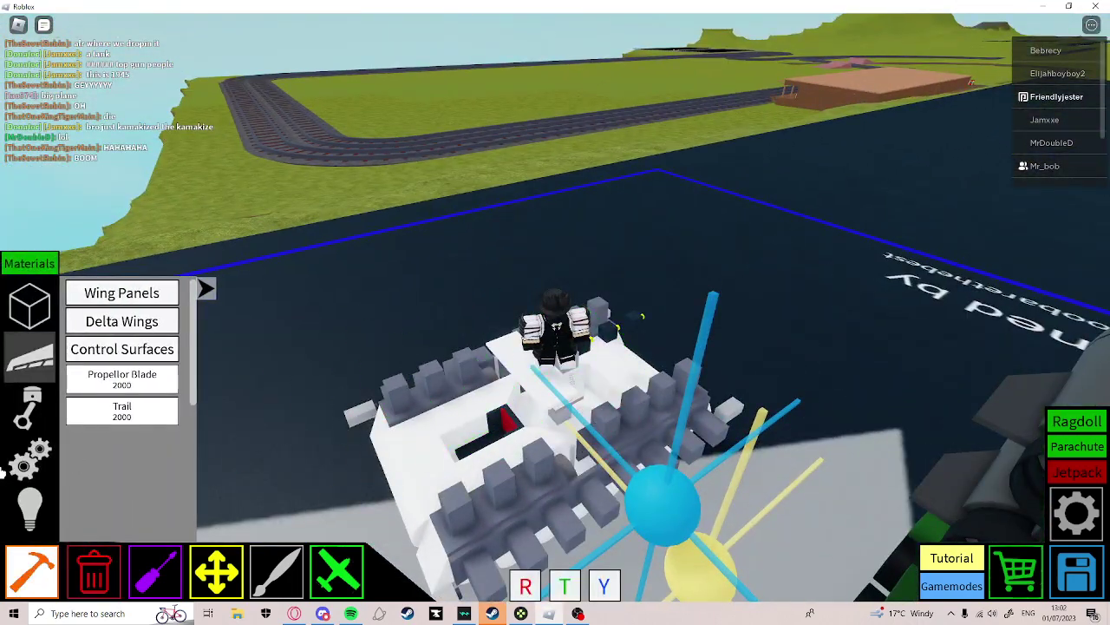
Show the seat, sign and trap door parts, check a placed trap door's settings, then resume placing trap doors.
left_click(30, 507)
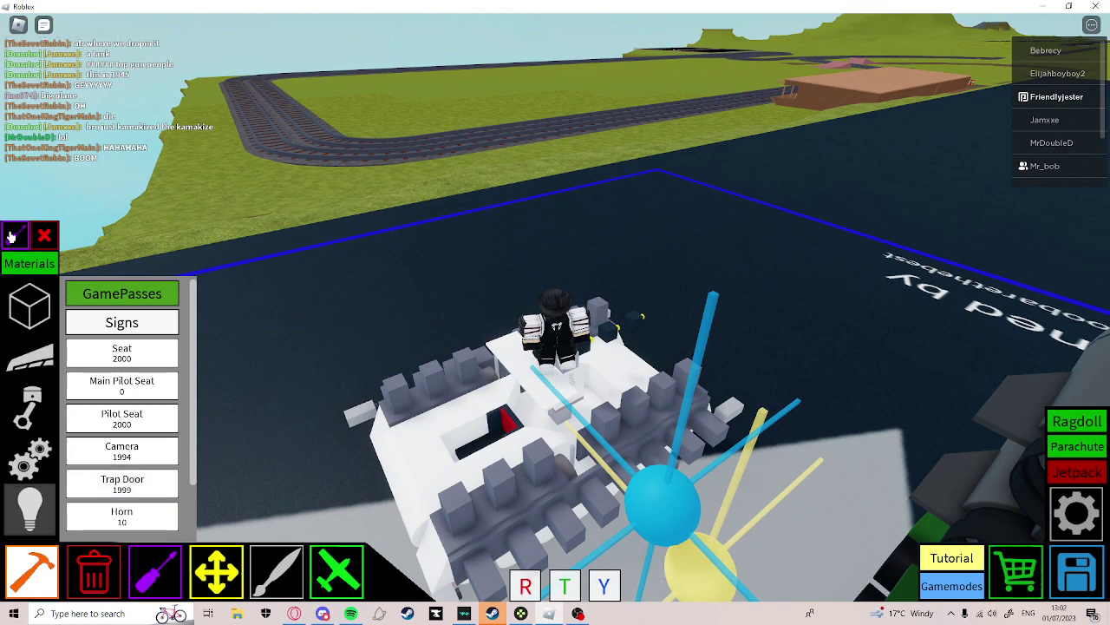
left_click(13, 236)
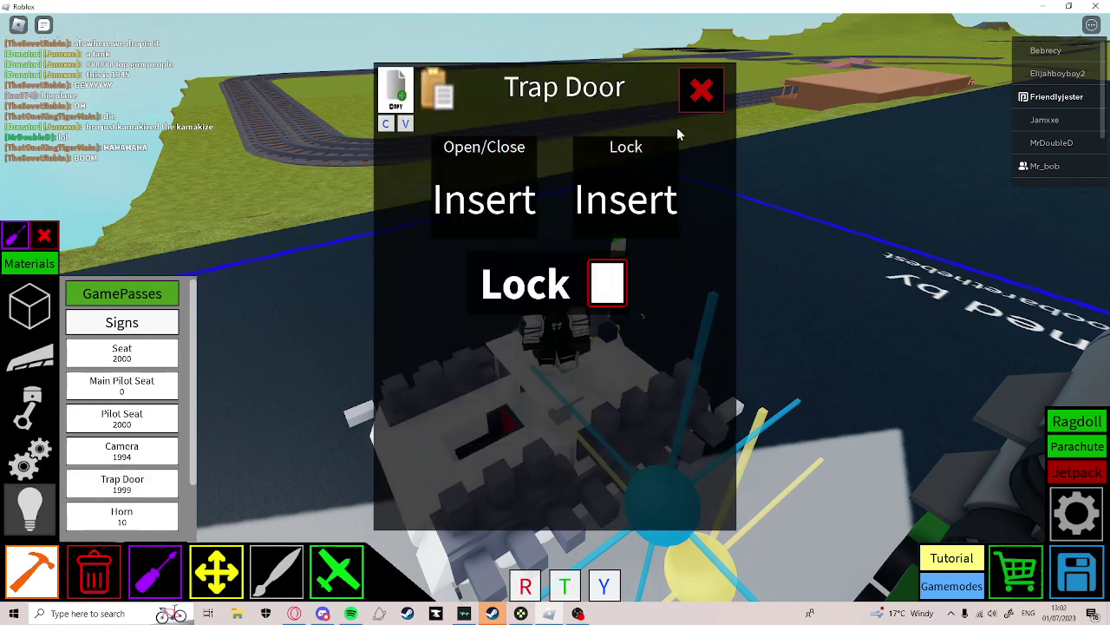
key("2")
key("1")
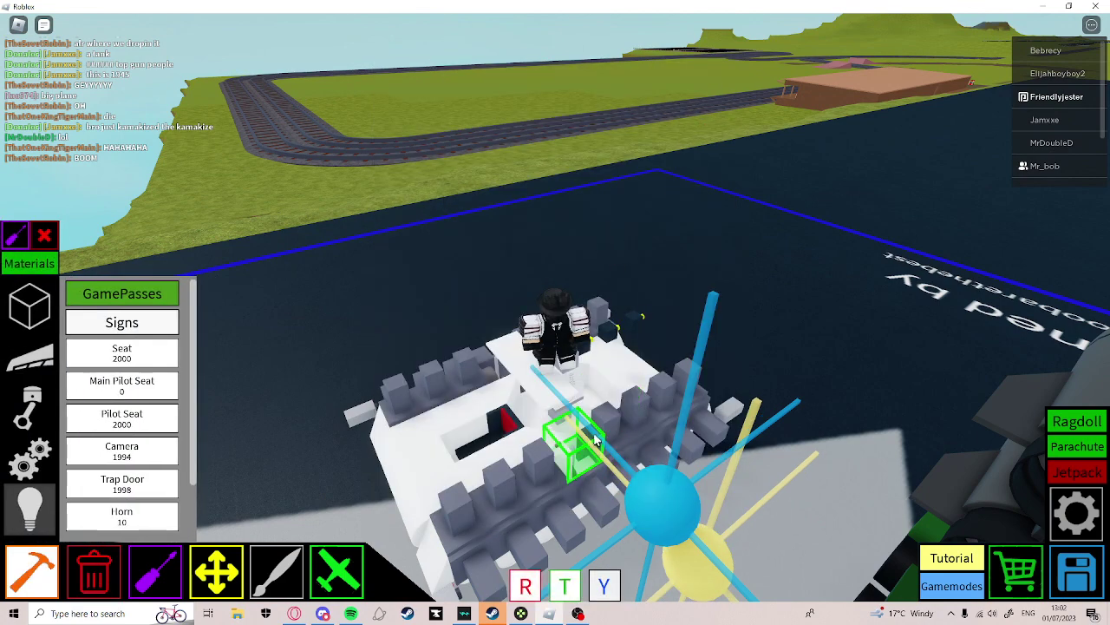
key("Right")
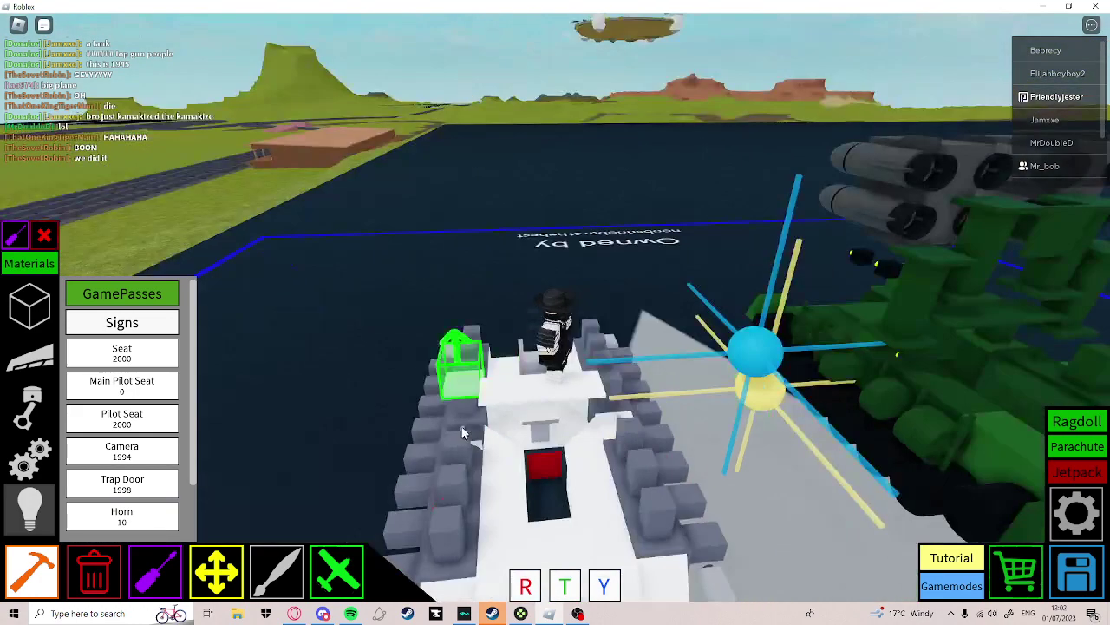
key("2")
key("Right")
Choose a Motor from the mechanical category's Motors, configure it, and place it on the deck.
key("1")
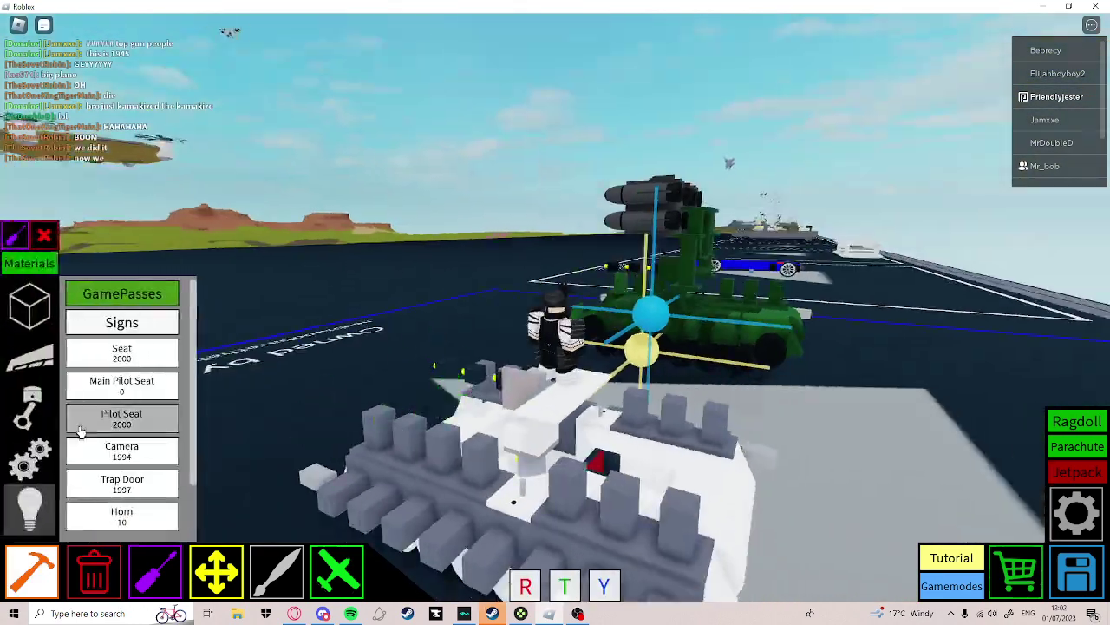
left_click(35, 460)
left_click(122, 350)
left_click(258, 293)
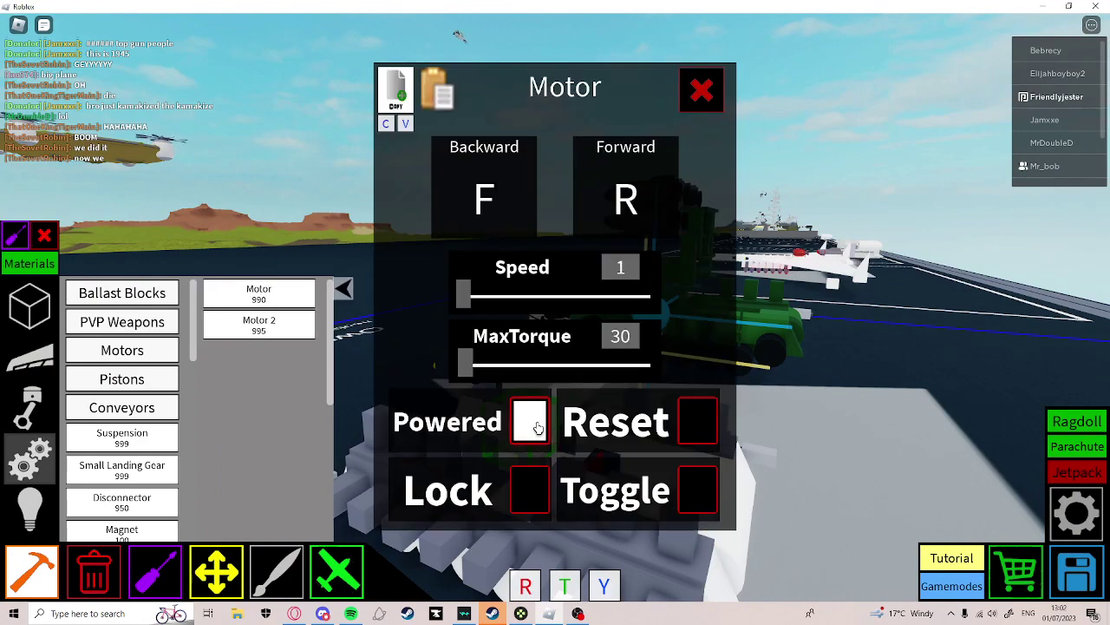
left_click(702, 90)
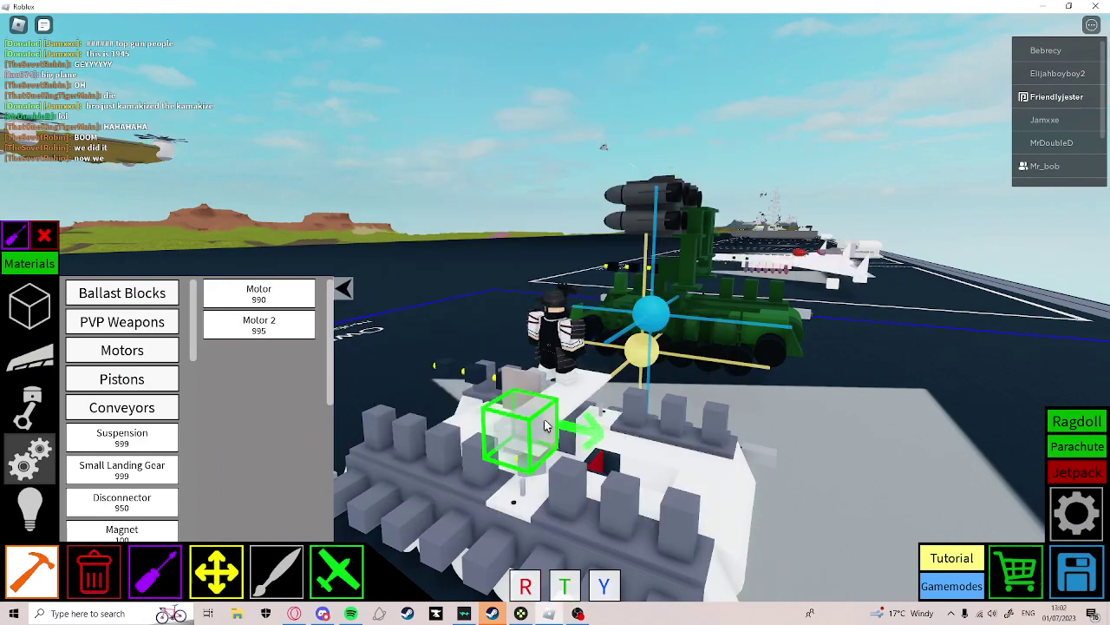
left_click(510, 408)
key("Left")
key("Left")
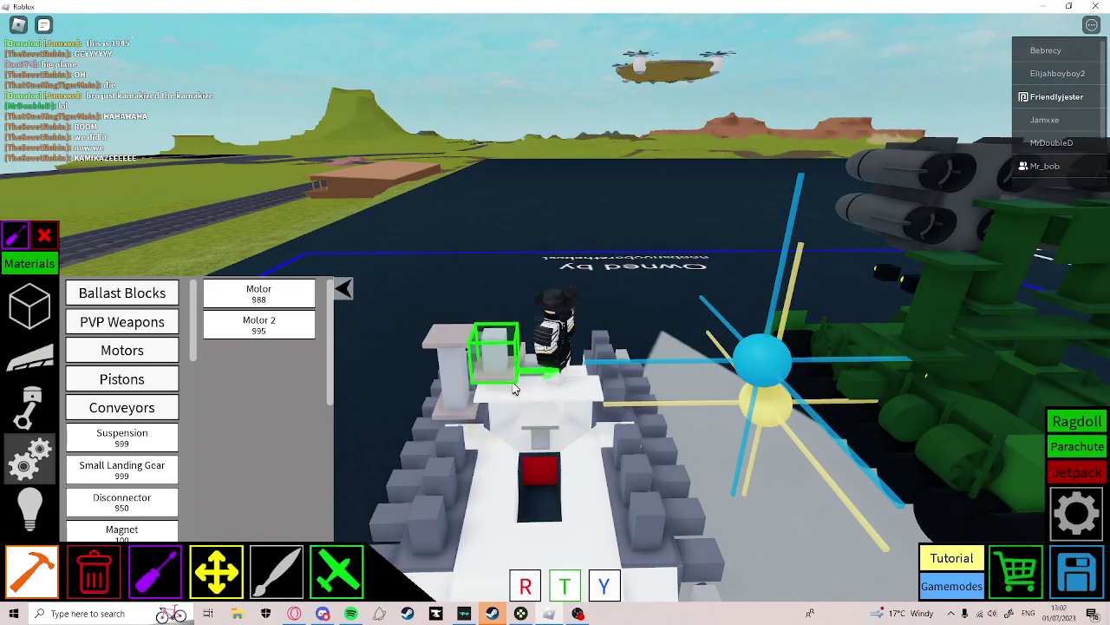
key("Left")
key("Left")
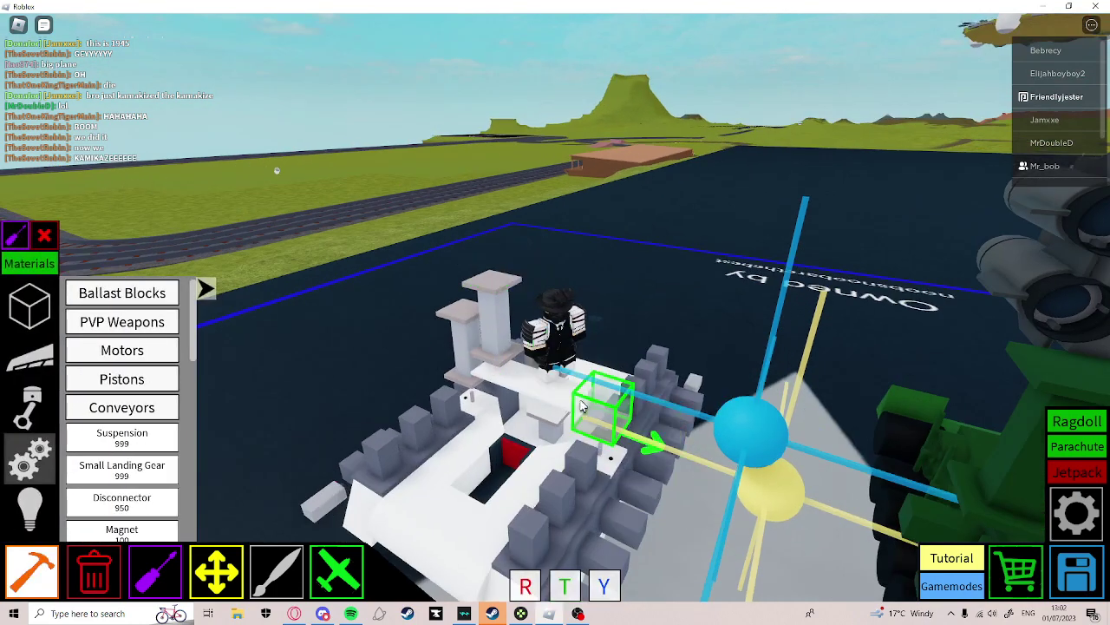
key("Left")
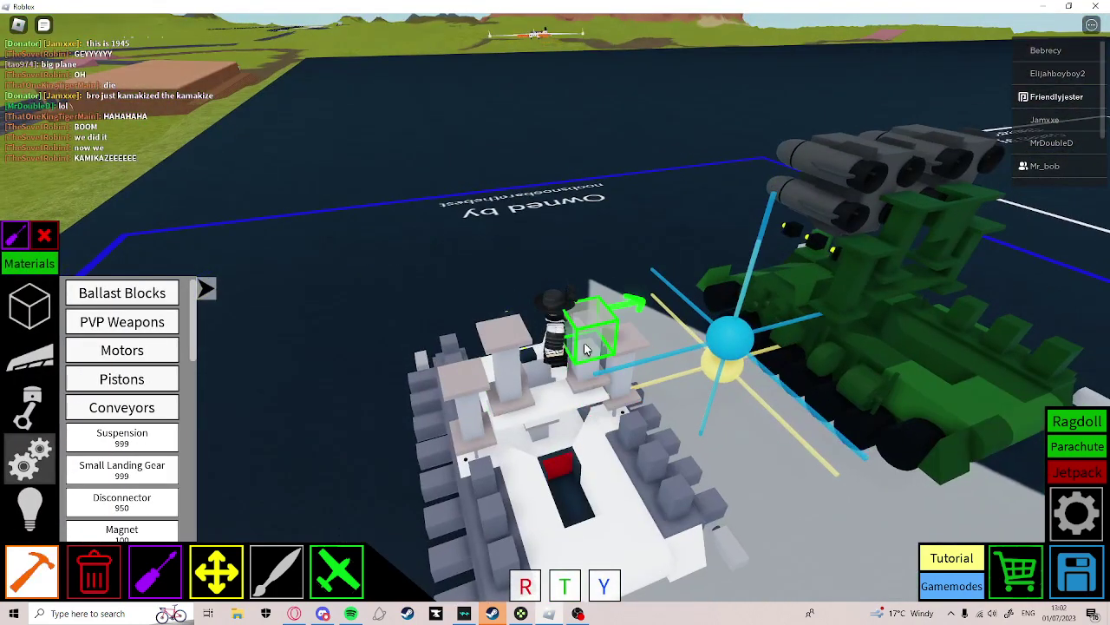
Inspect the rocket pod settings on the neighbouring green tank.
key("3")
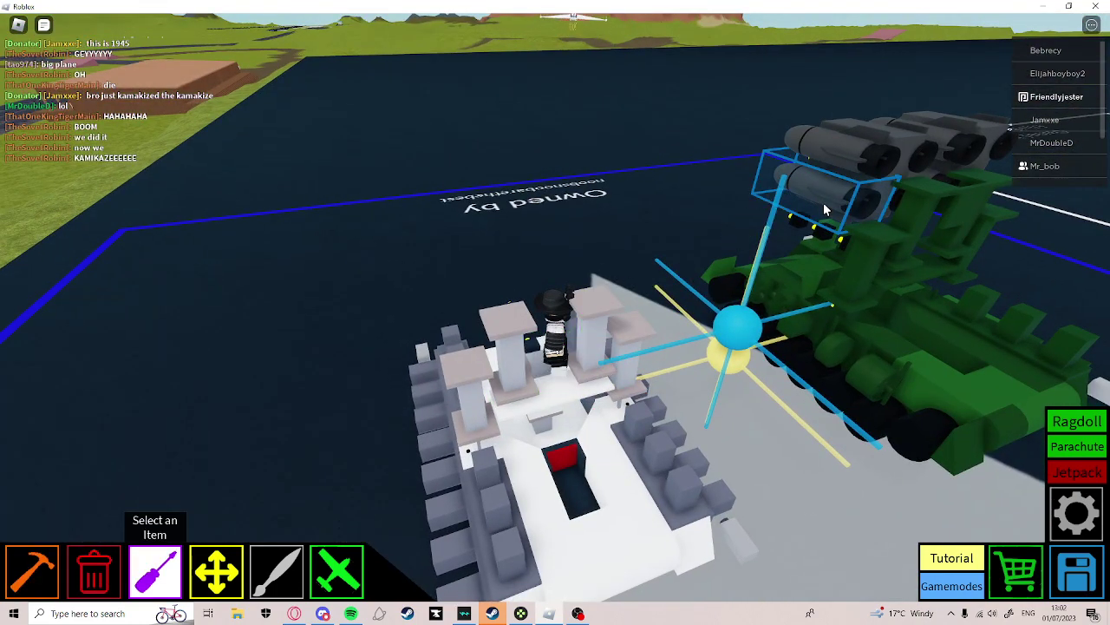
left_click(823, 202)
key("1")
key("Left")
key("Left")
key("Left")
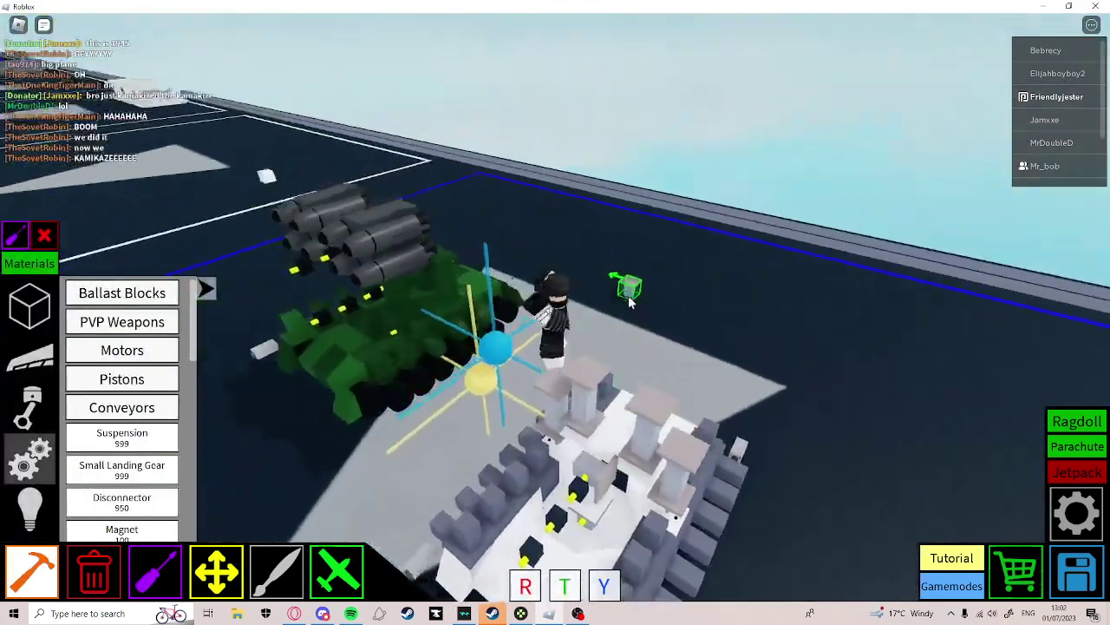
key("Left")
key("2")
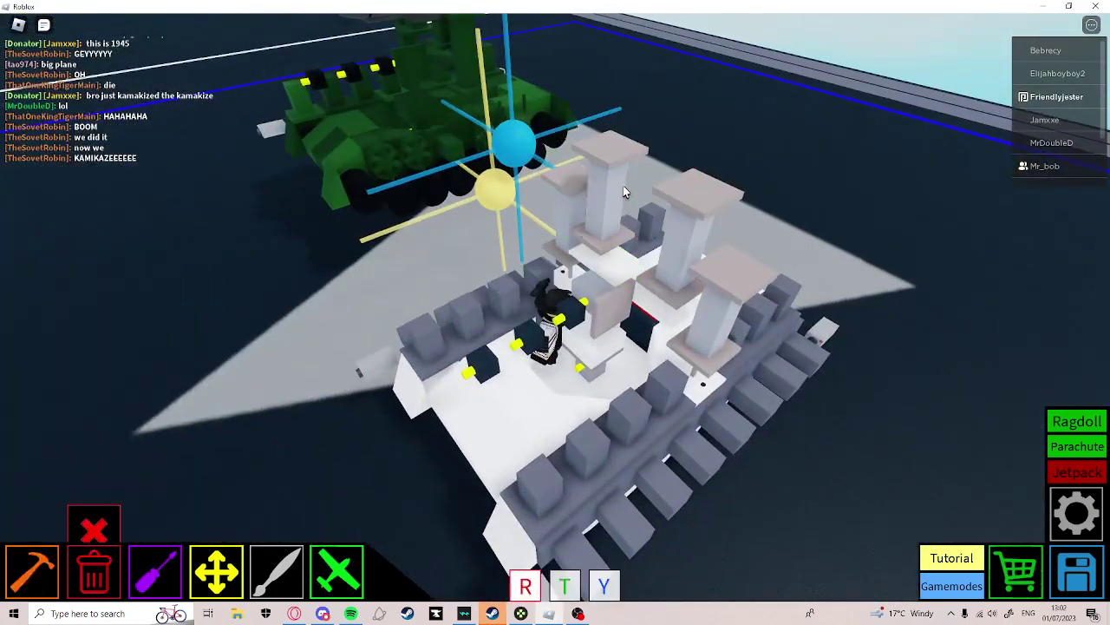
key("3")
Open the placed turret motor's settings and look around the turret.
left_click(623, 185)
key("Left")
key("1")
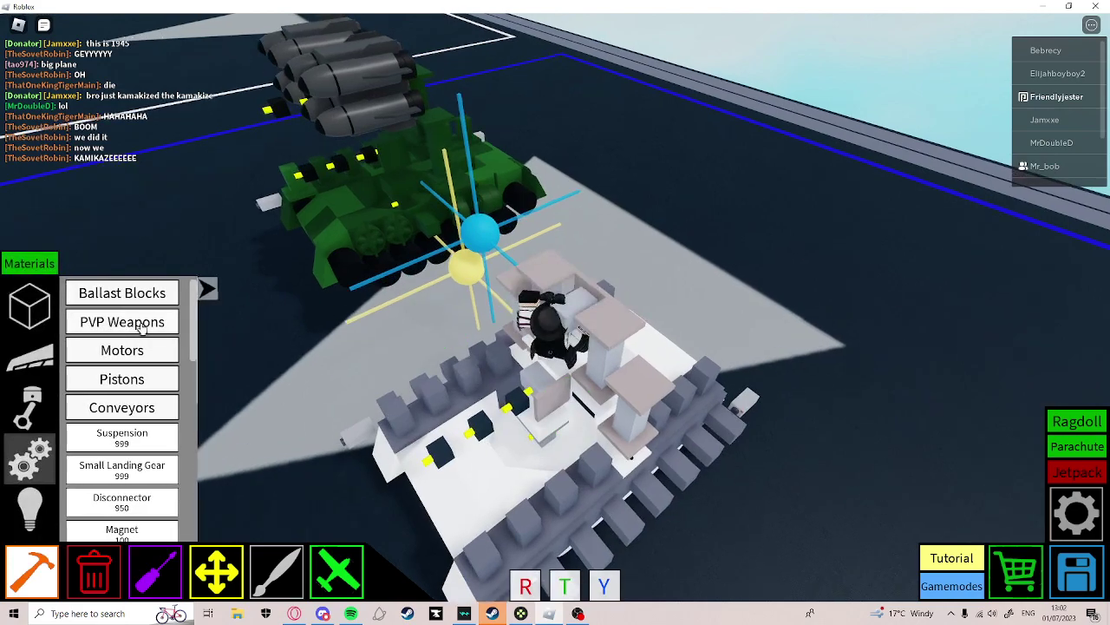
key("Left")
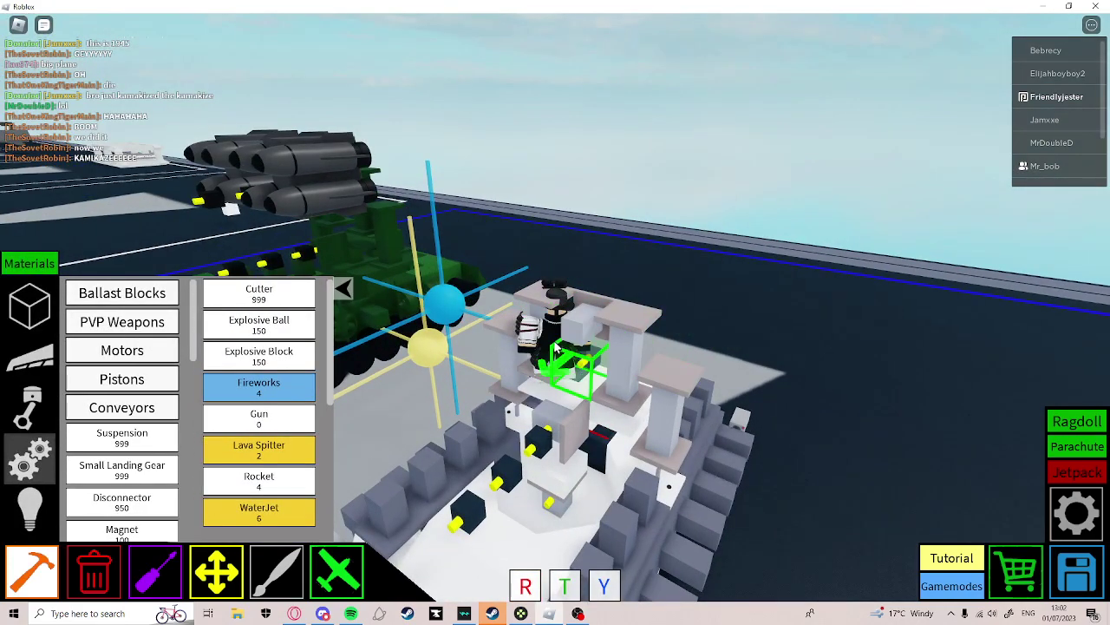
key("Left")
key("2")
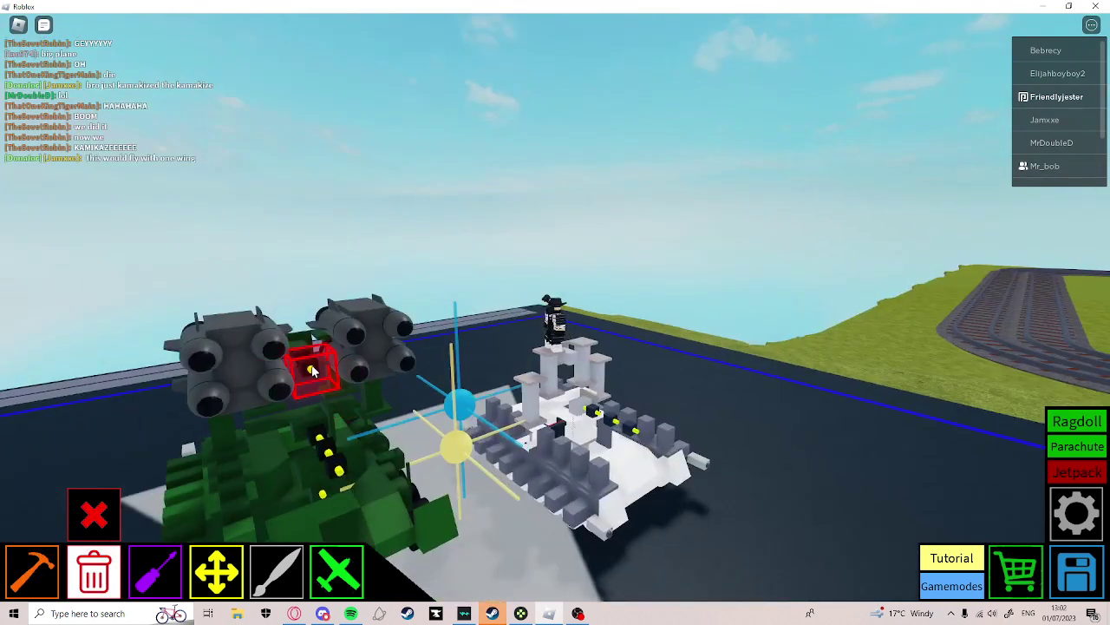
key("1")
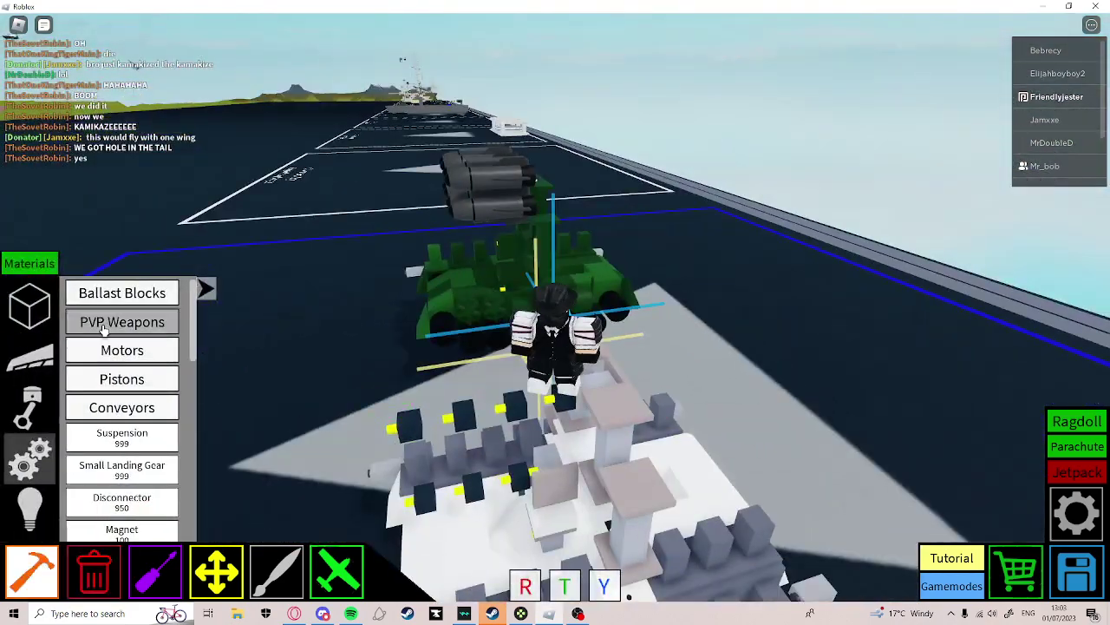
Place two PVP Weapons rocket pods on opposite sides of the turret, then spawn the vehicle.
left_click(104, 327)
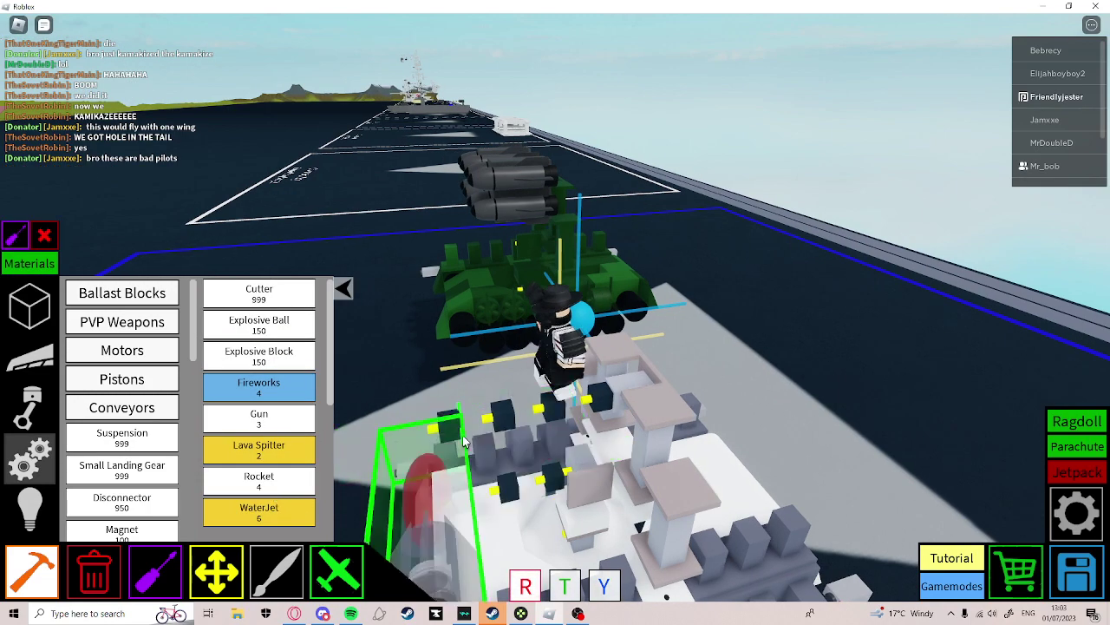
key("2")
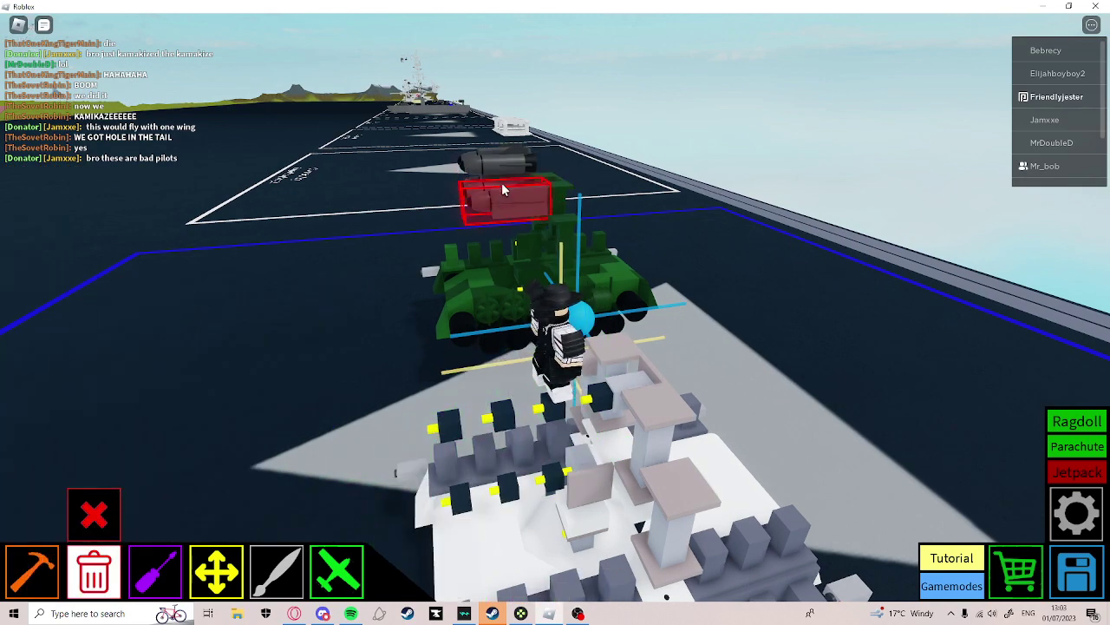
key("1")
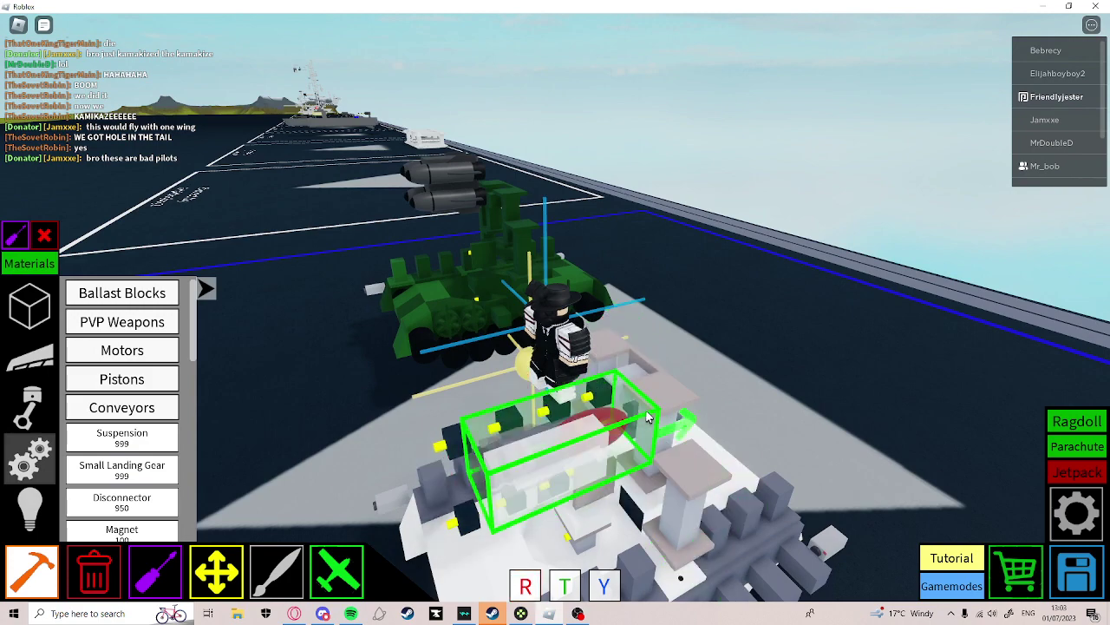
left_click(630, 429)
key("Left")
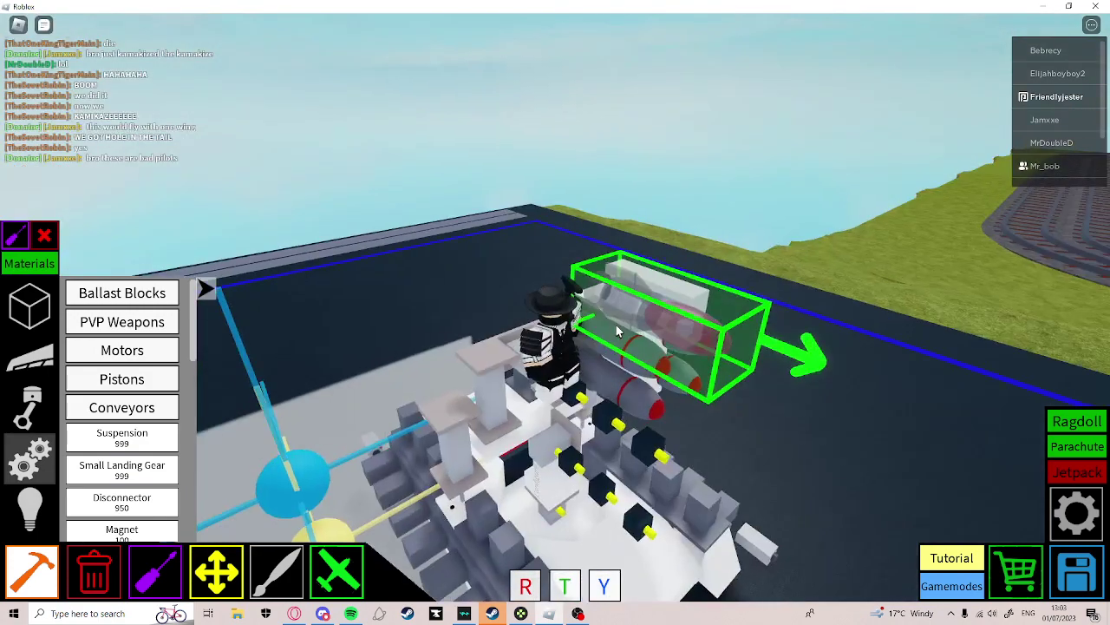
left_click(615, 329)
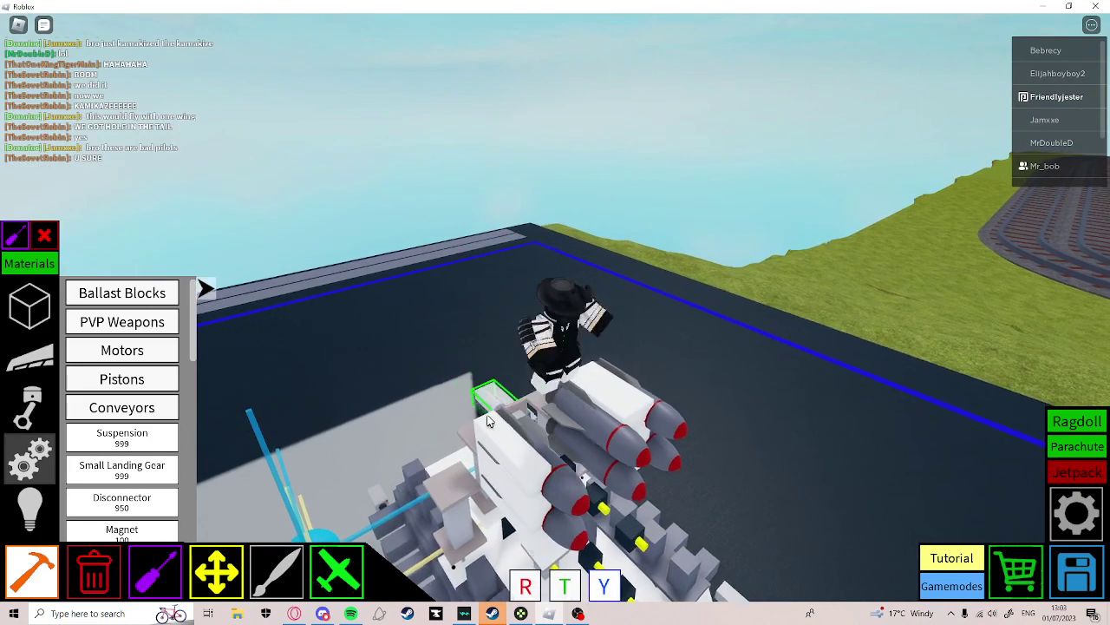
key("Left")
key("b")
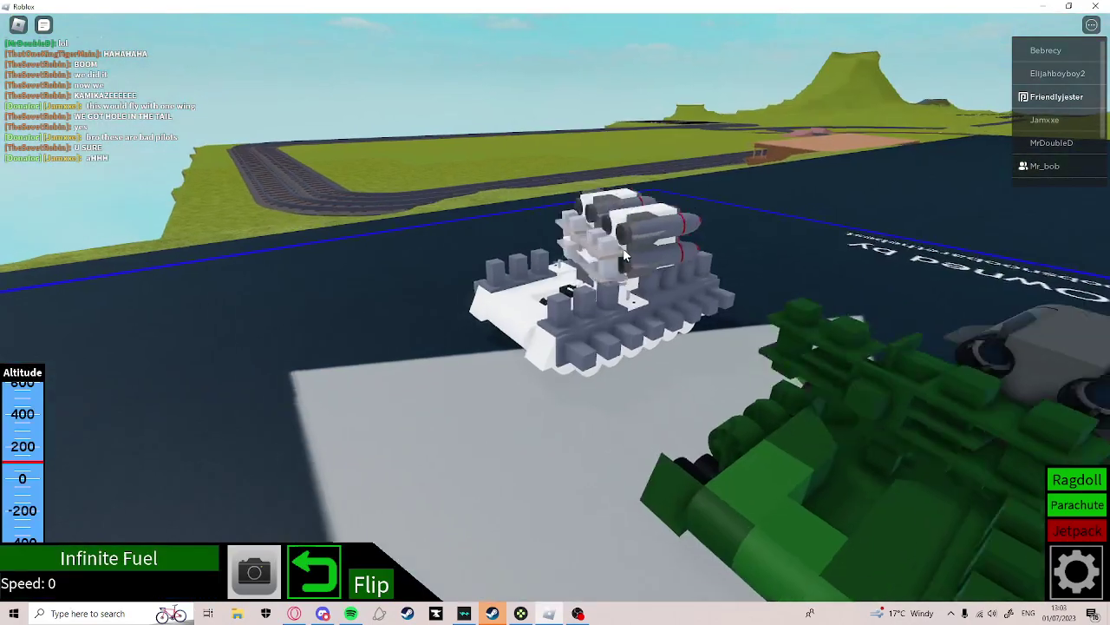
Drive the white tank forward in bursts with W, turning the camera to watch it from the side.
key("w")
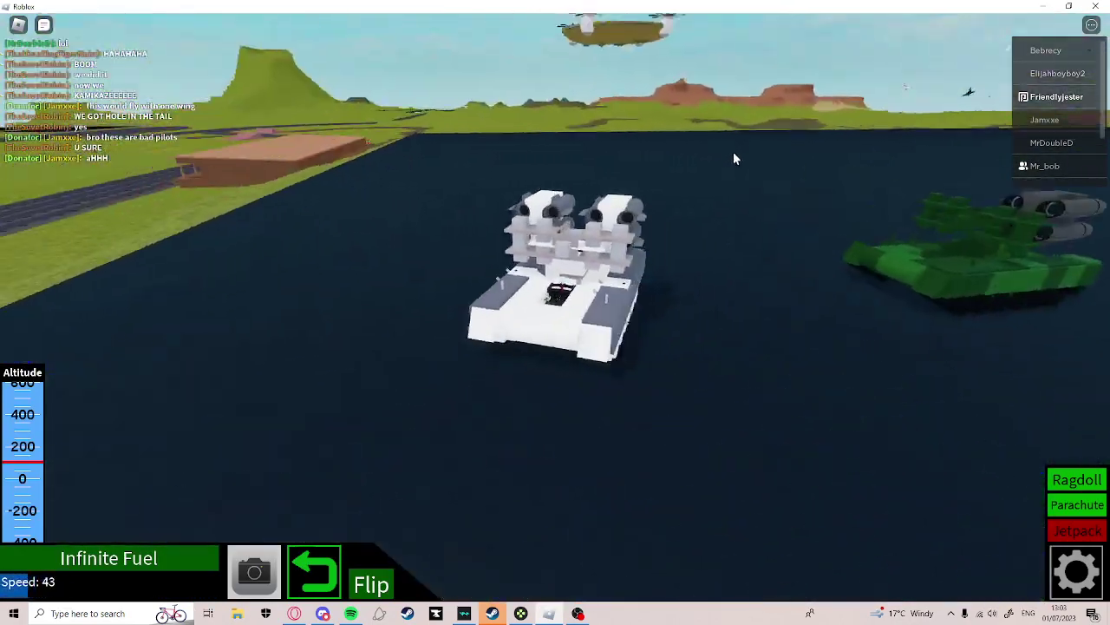
key("Left")
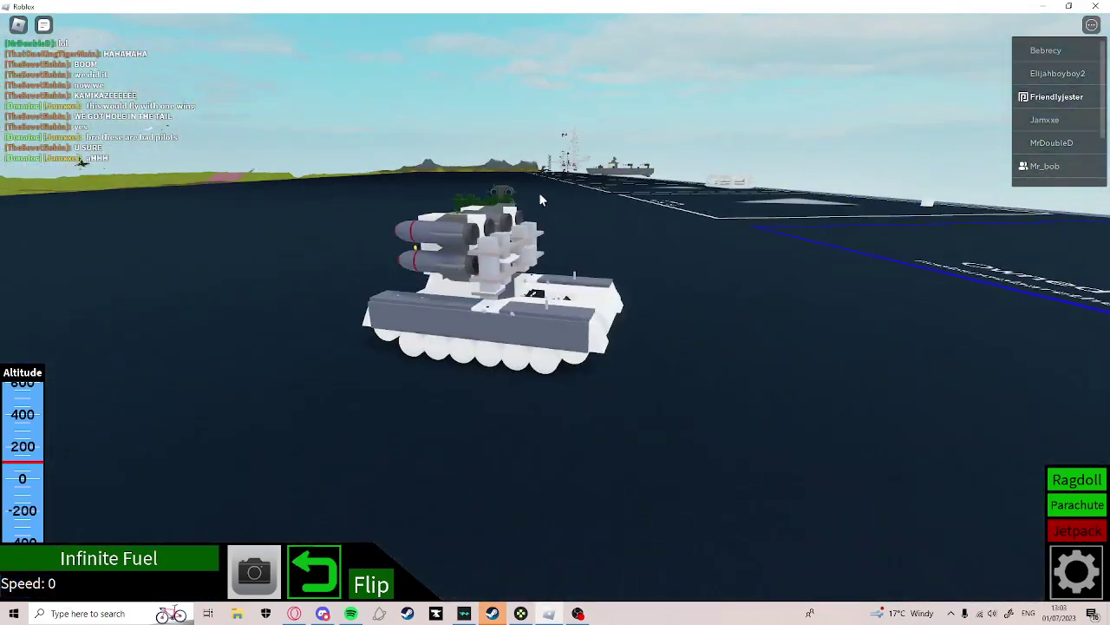
key("w")
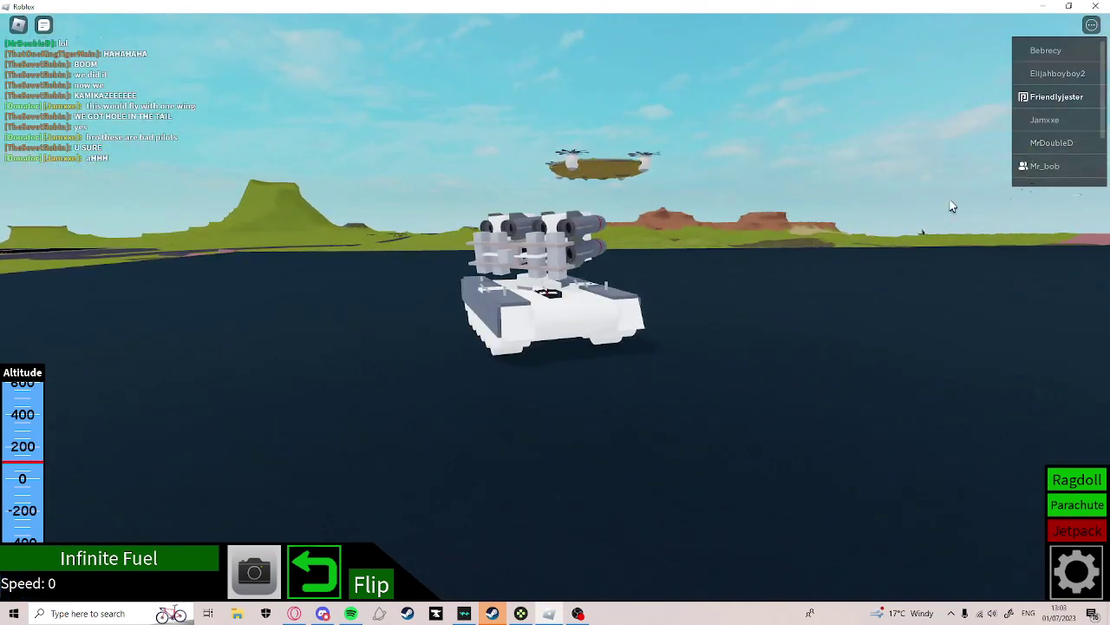
key("Right")
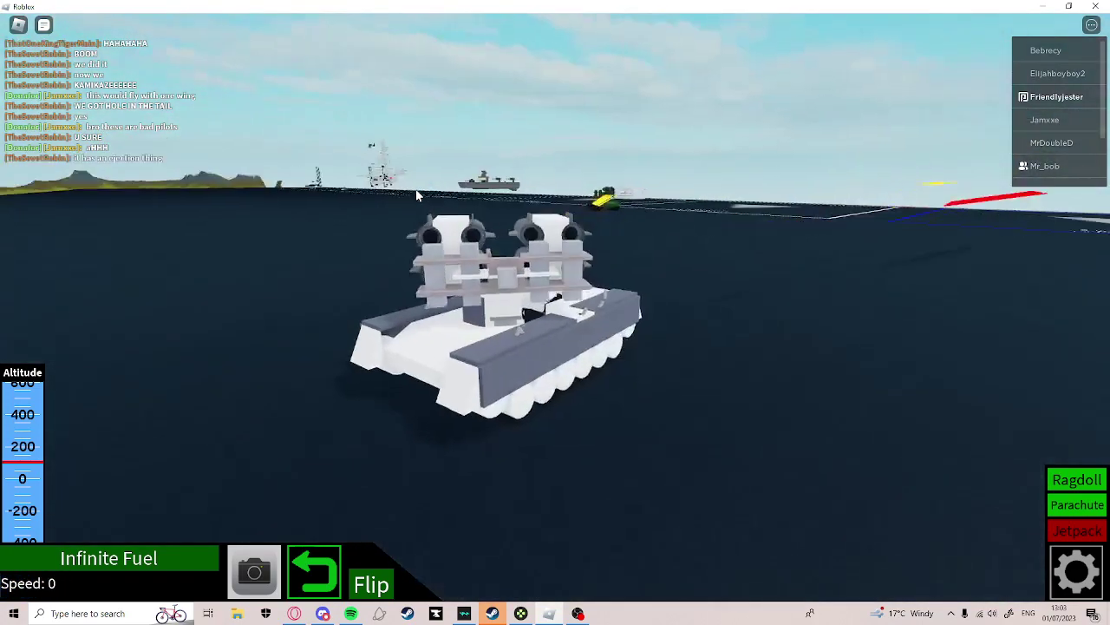
key("w")
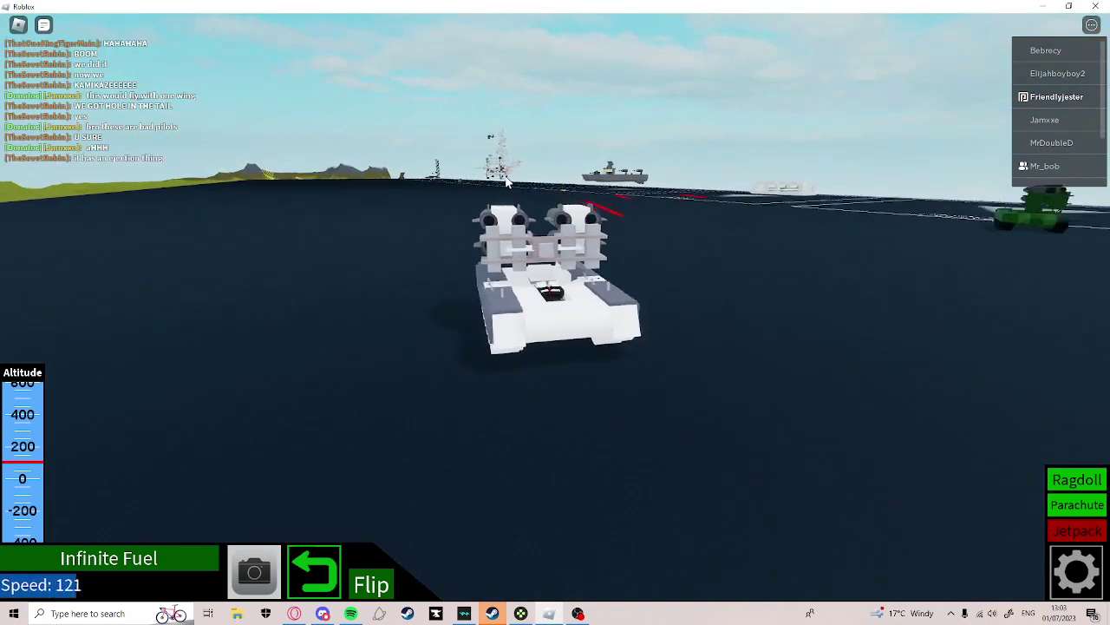